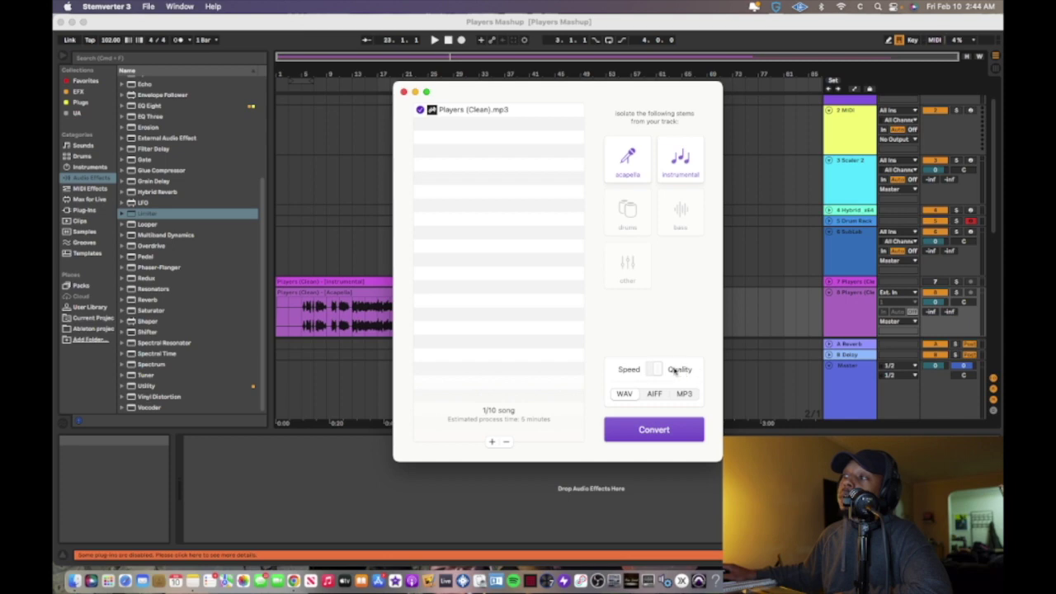
- Review the separation settings for Players (Clean).mp3, view its acapella and instrumental WAV files in Finder, and return to Ableton Live
{"action": "left_click", "coordinate": [651, 371]}
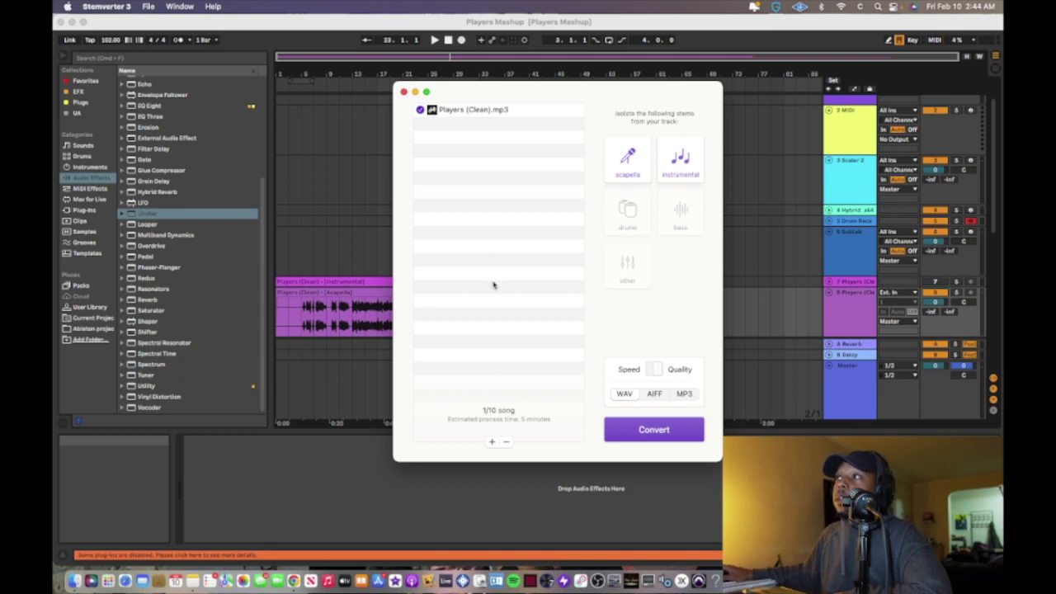
{"action": "left_click", "coordinate": [74, 582]}
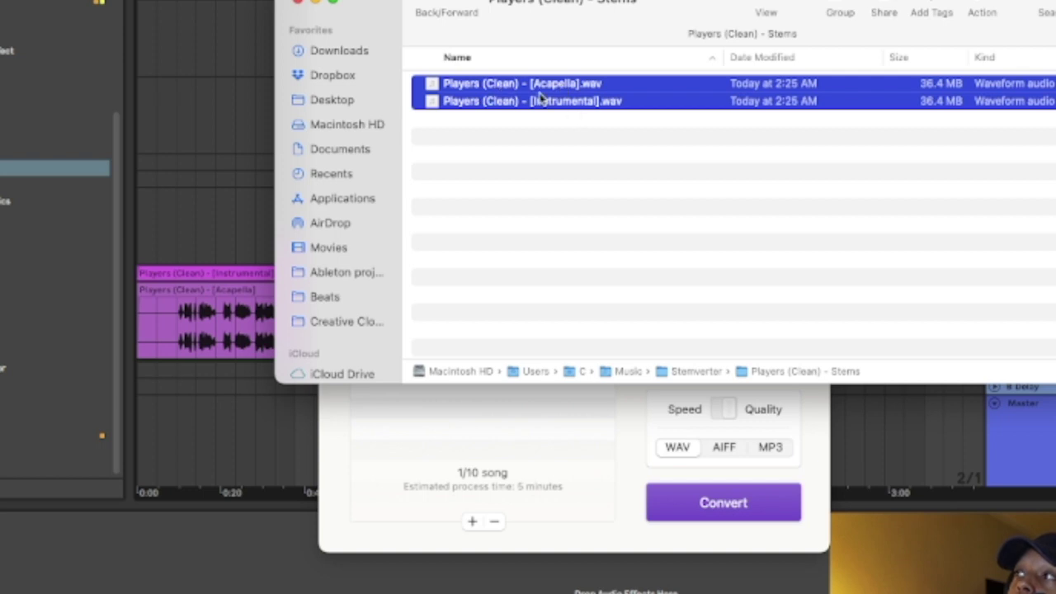
{"action": "left_click", "coordinate": [192, 217]}
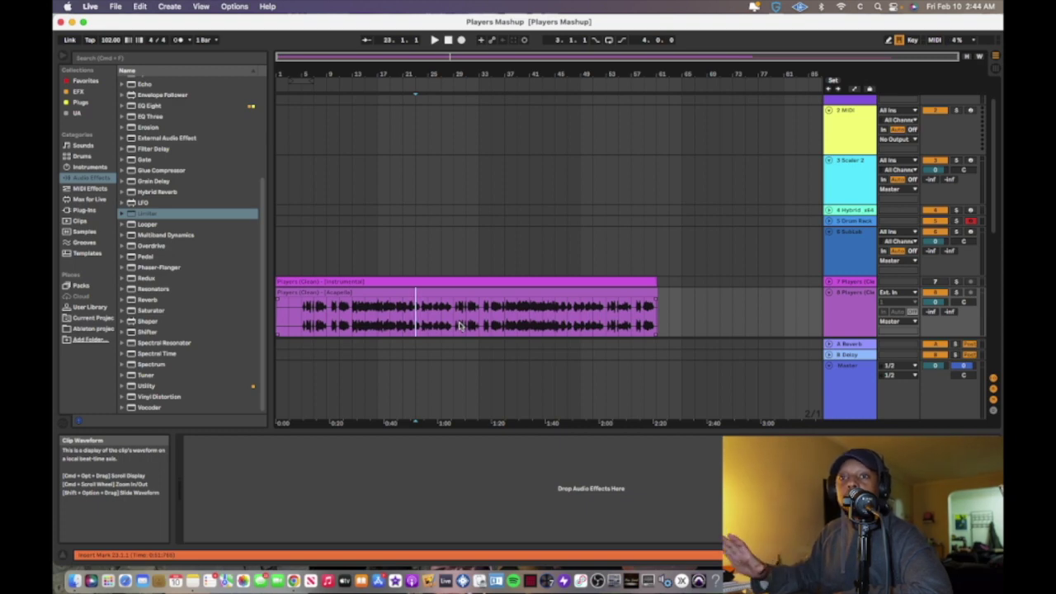
- Set the project tempo to 105 BPM
{"action": "left_click", "coordinate": [109, 40]}
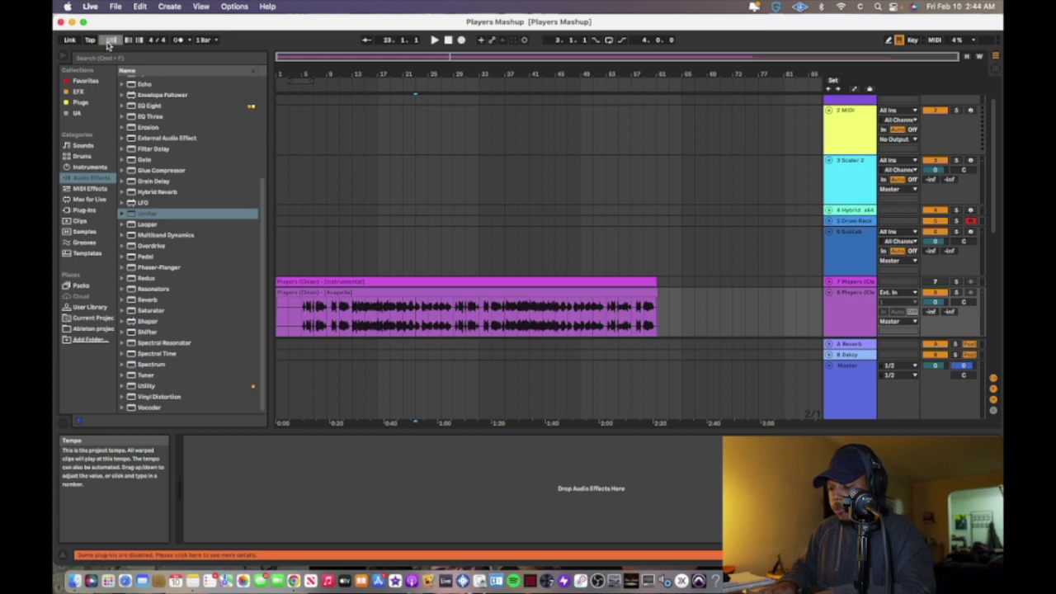
{"action": "type", "text": "100"}
{"action": "key", "text": "Return"}
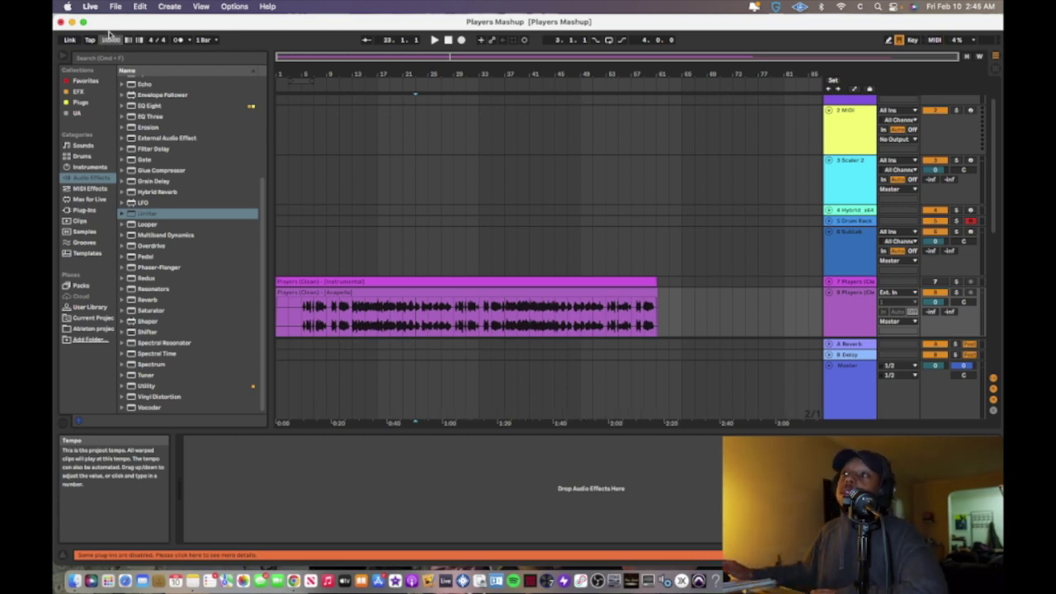
- Solo the Players (Clean) instrumental and acapella tracks and play them from bar 21
{"action": "left_click", "coordinate": [415, 255]}
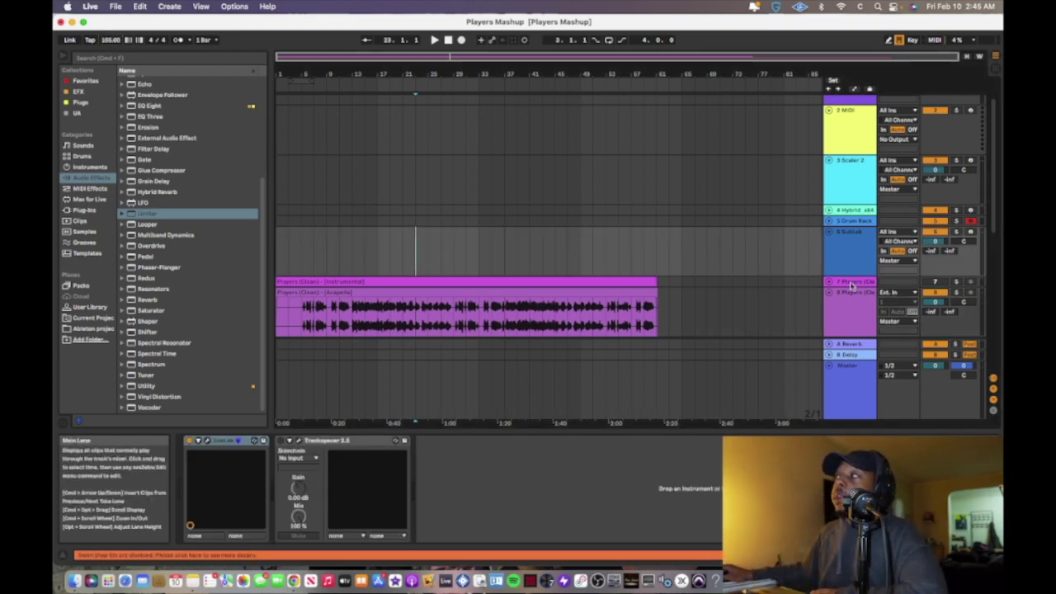
{"action": "left_click", "coordinate": [956, 292]}
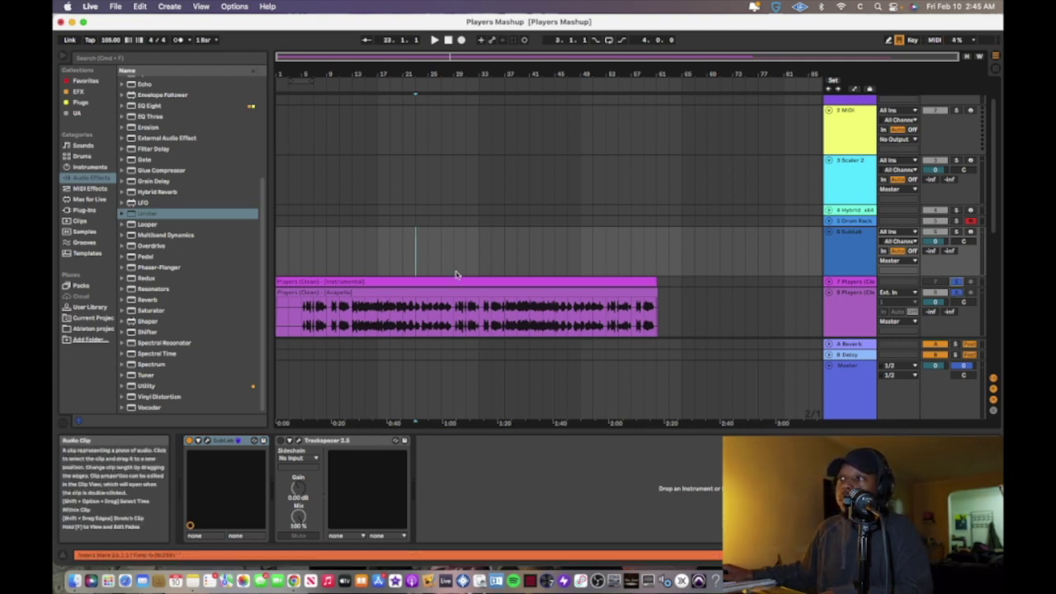
{"action": "left_click", "coordinate": [401, 258]}
{"action": "key", "text": "space"}
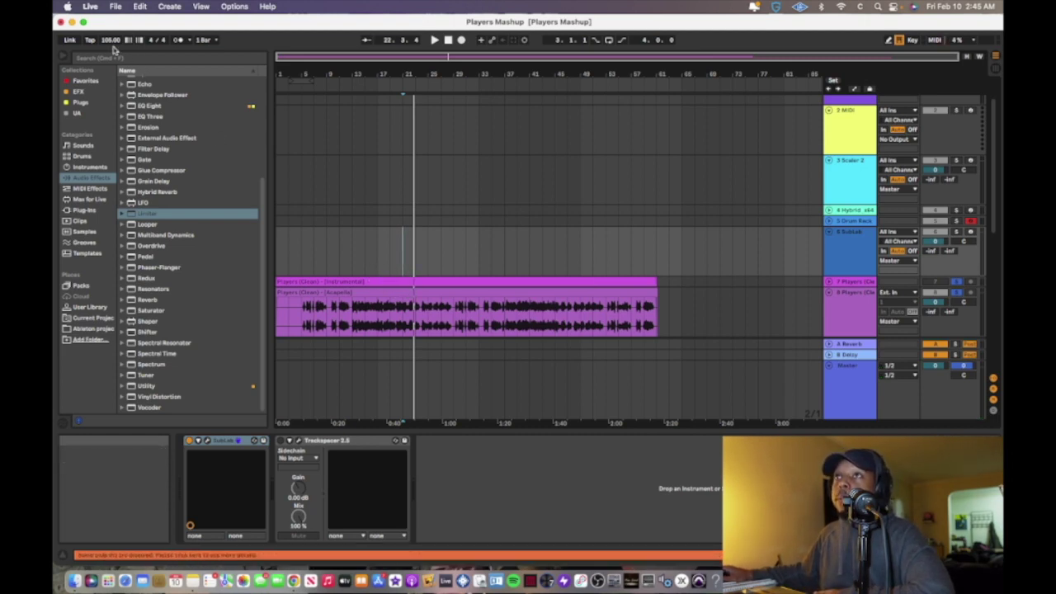
- Turn on the metronome and play the soloed stems from bar 21 to check their timing
{"action": "left_click", "coordinate": [177, 39]}
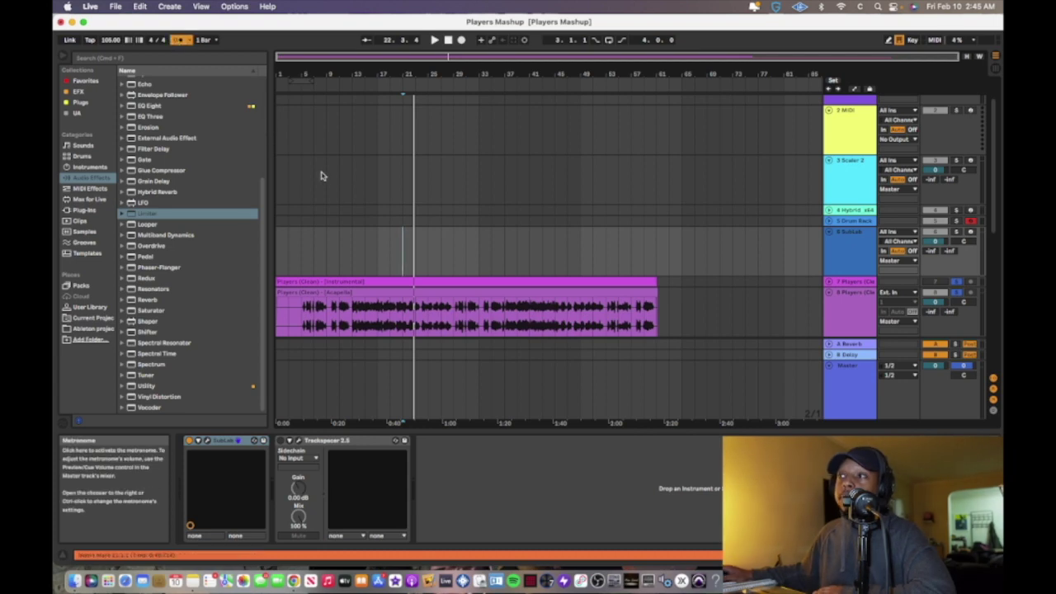
{"action": "left_click", "coordinate": [403, 312]}
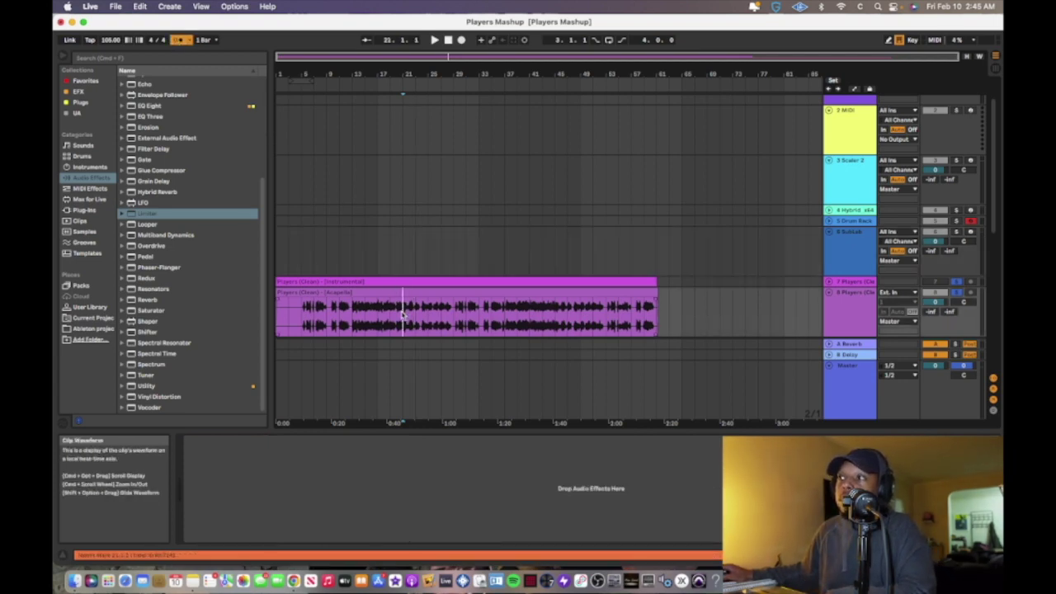
{"action": "key", "text": "space"}
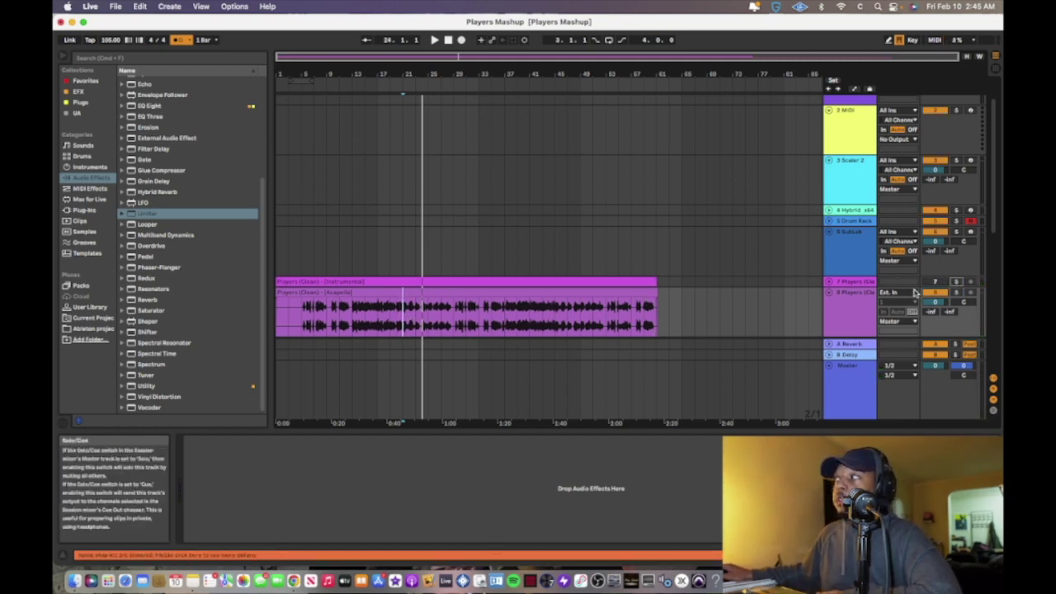
- Play the arrangement without any soloed tracks from bar 17
{"action": "left_click", "coordinate": [376, 239]}
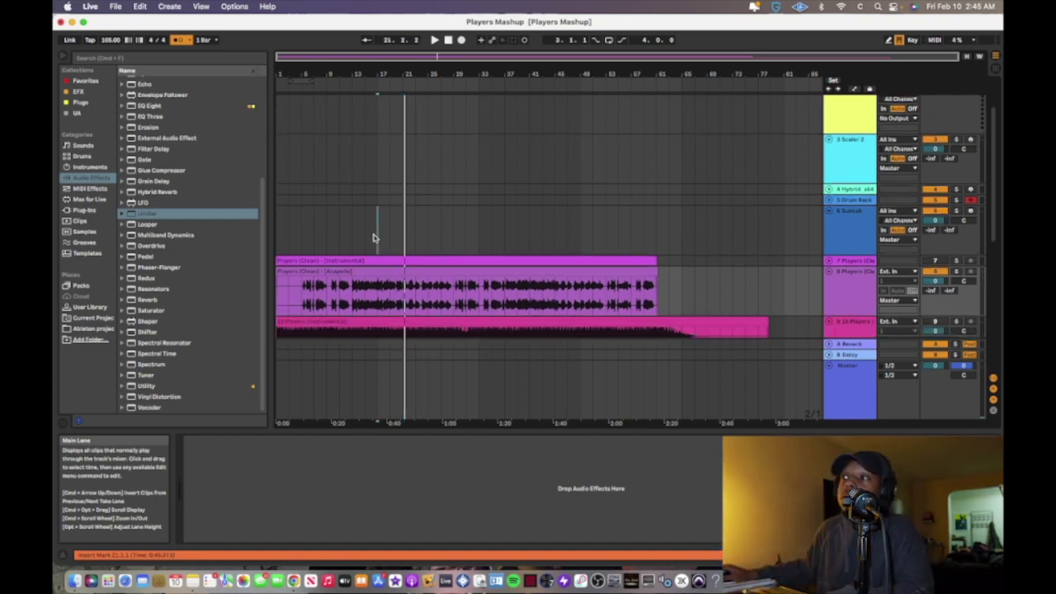
{"action": "left_click", "coordinate": [373, 238]}
{"action": "key", "text": "space"}
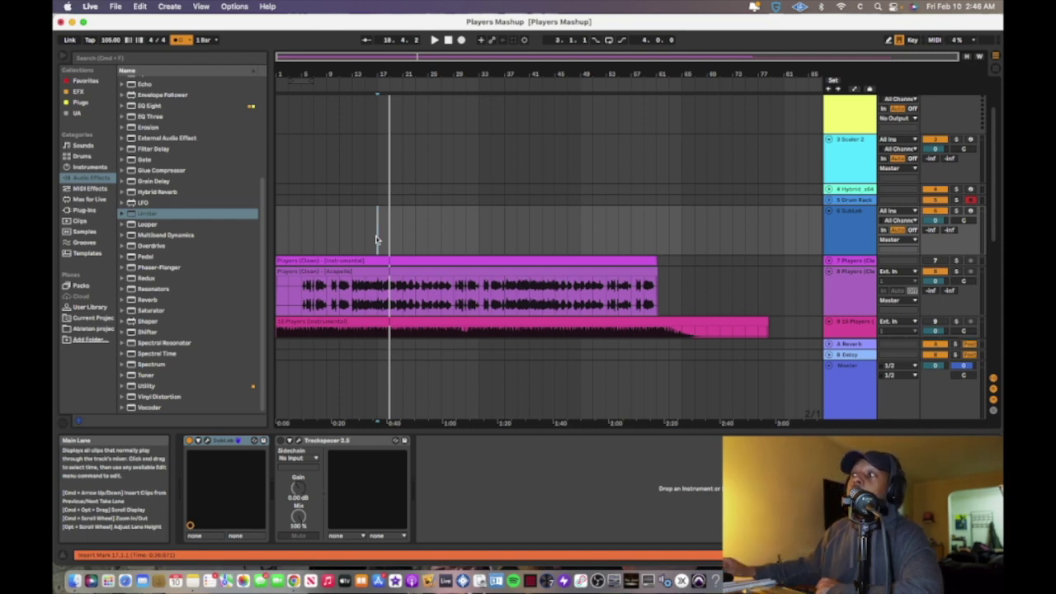
- Add an audio track and audition the soloed instrumental on track 9 from the start
{"action": "key", "text": "super+t"}
{"action": "scroll", "coordinate": [453, 260], "scroll_direction": "down", "scroll_amount": 3}
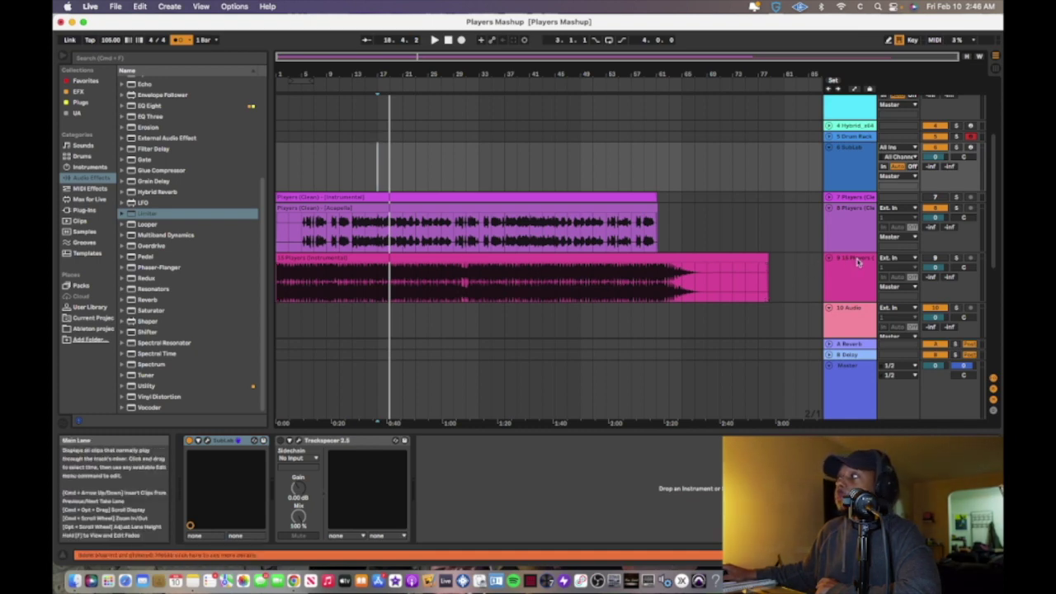
{"action": "left_click", "coordinate": [448, 40]}
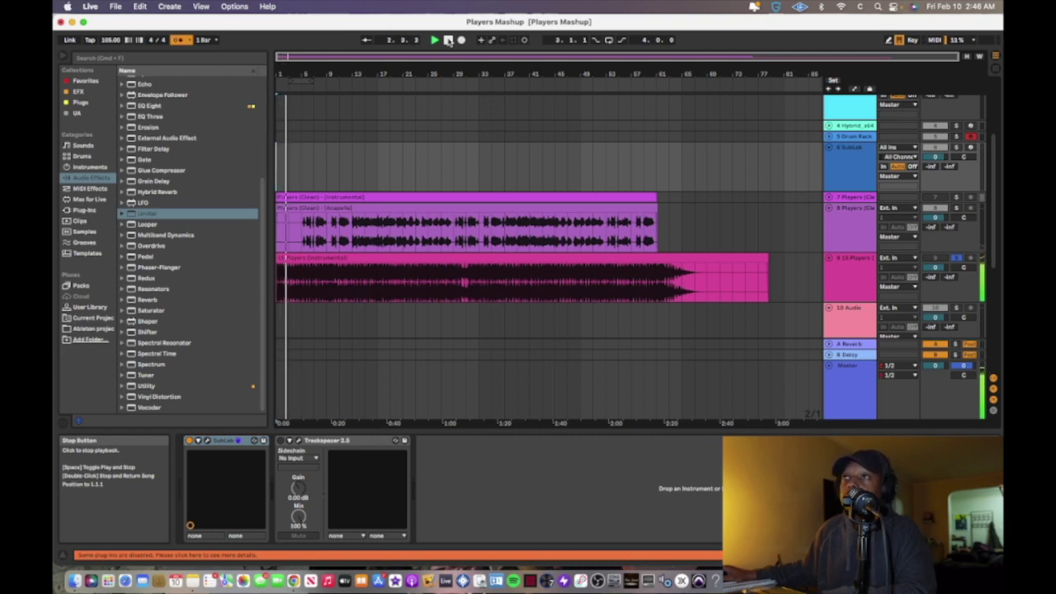
{"action": "left_click", "coordinate": [448, 41]}
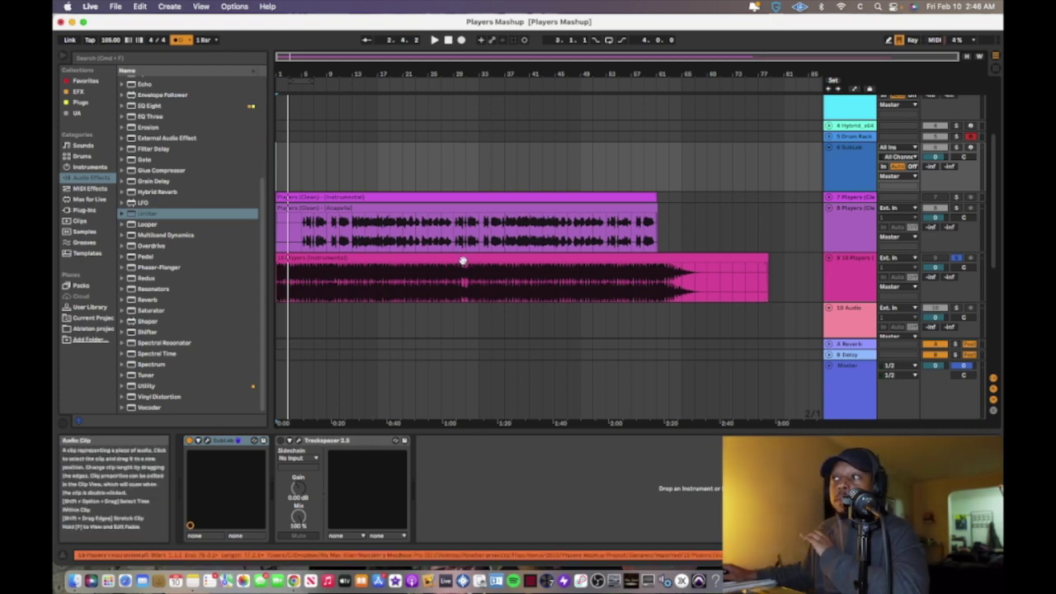
- Select the instrumental clip on track 9 and replay its opening against the metronome
{"action": "left_click", "coordinate": [417, 256]}
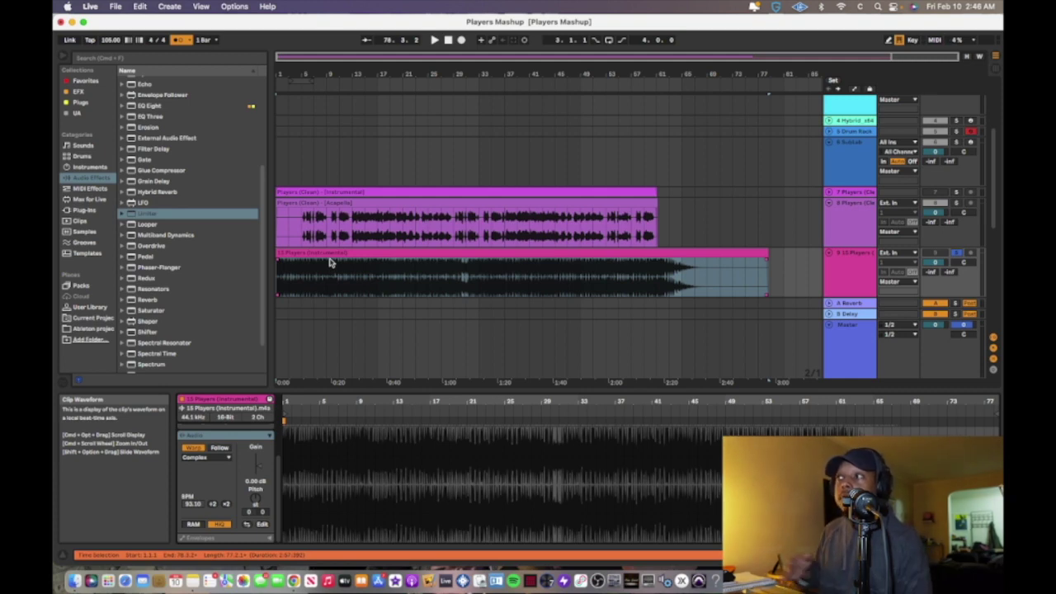
{"action": "left_click", "coordinate": [446, 41]}
{"action": "key", "text": "space"}
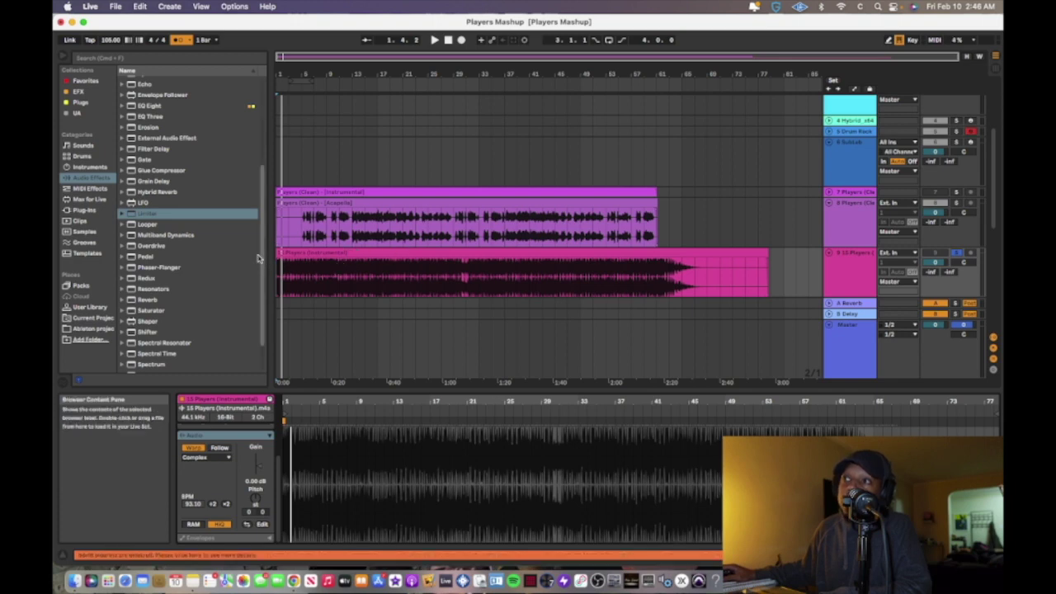
{"action": "left_click", "coordinate": [292, 255]}
{"action": "mouse_move", "coordinate": [292, 255]}
{"action": "left_mouse_down"}
{"action": "mouse_move", "coordinate": [332, 264]}
{"action": "mouse_move", "coordinate": [295, 254]}
{"action": "left_mouse_up"}
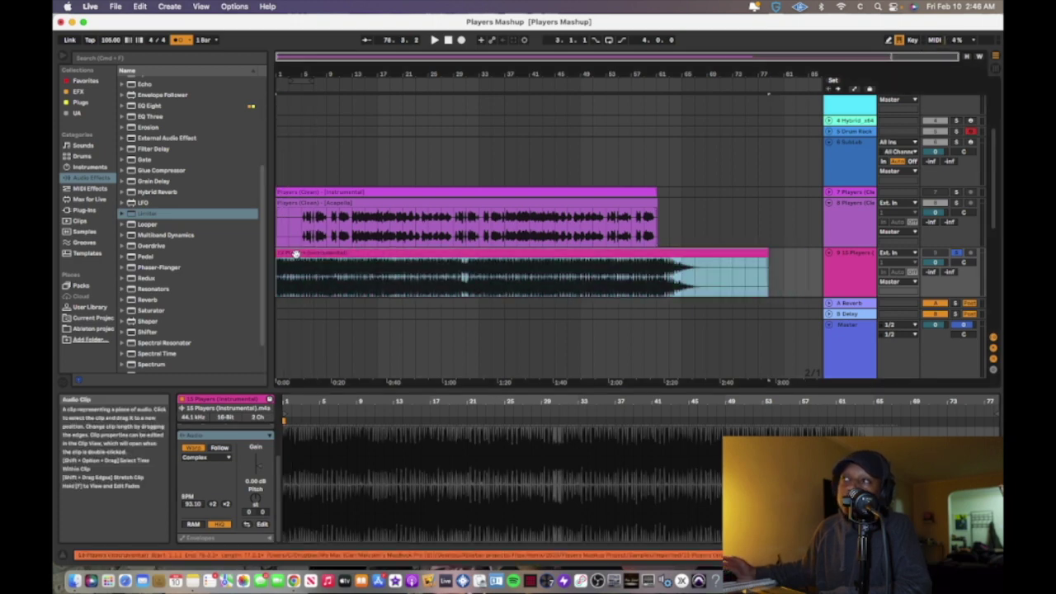
{"action": "key", "text": "space"}
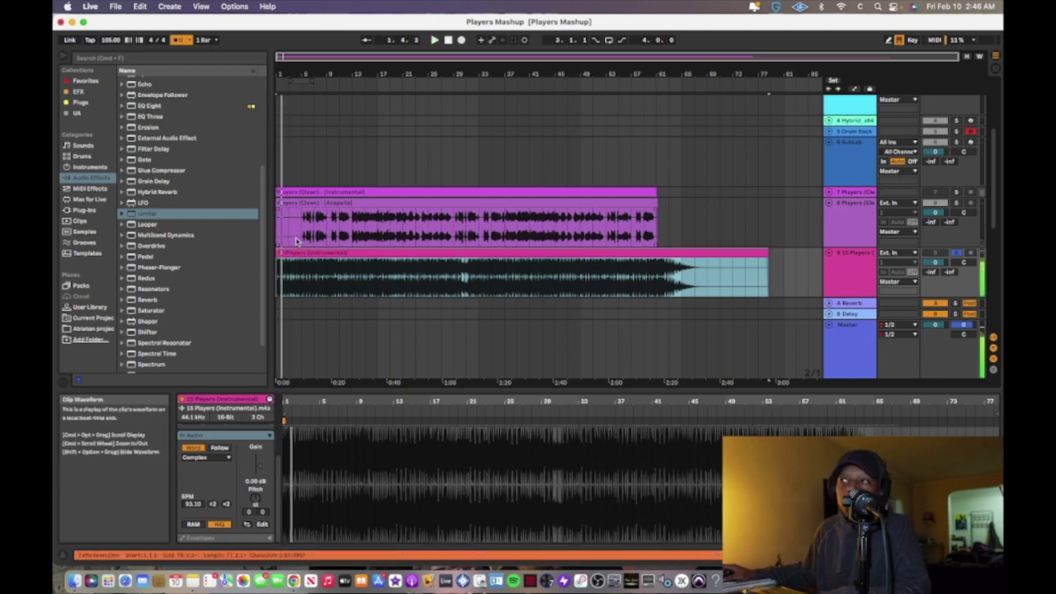
- Fold track 9 and place the 15 Players (Instrumental) clip at bar 1 of track 10
{"action": "scroll", "coordinate": [667, 285], "scroll_direction": "down", "scroll_amount": 4}
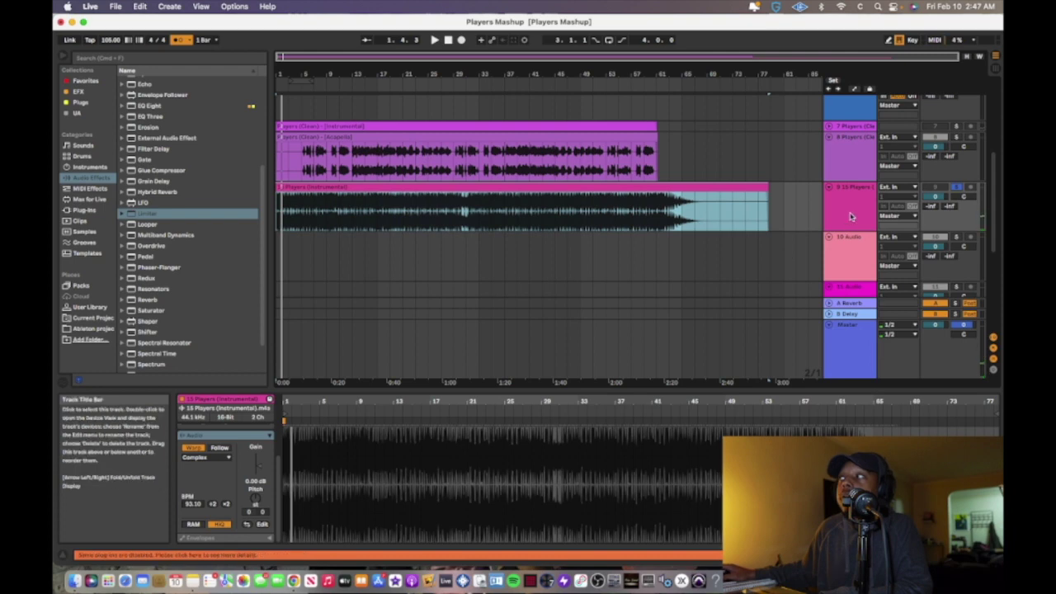
{"action": "left_click_drag", "start_coordinate": [833, 190], "coordinate": [288, 221]}
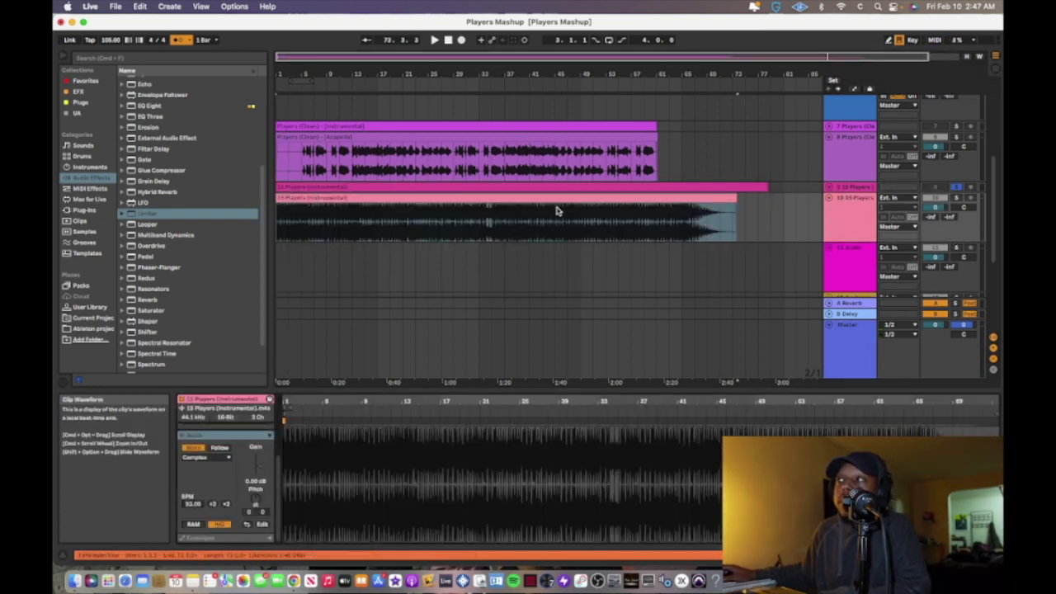
- Solo the instrumental on track 10 and audition it, also soloing the acapella to play both from bar 19
{"action": "left_click", "coordinate": [956, 199]}
{"action": "key", "text": "space"}
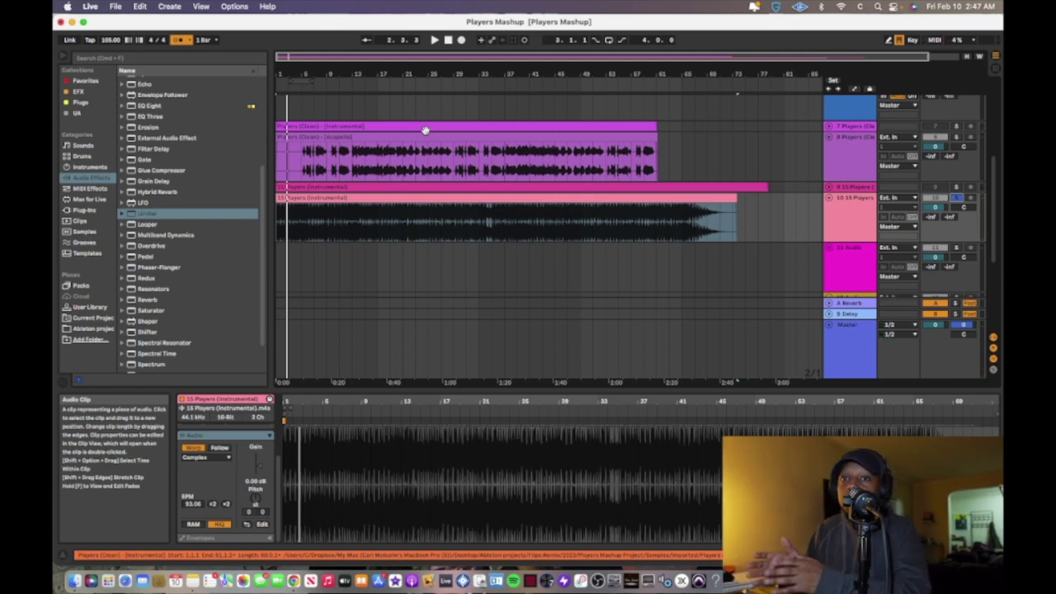
{"action": "left_click", "coordinate": [390, 107]}
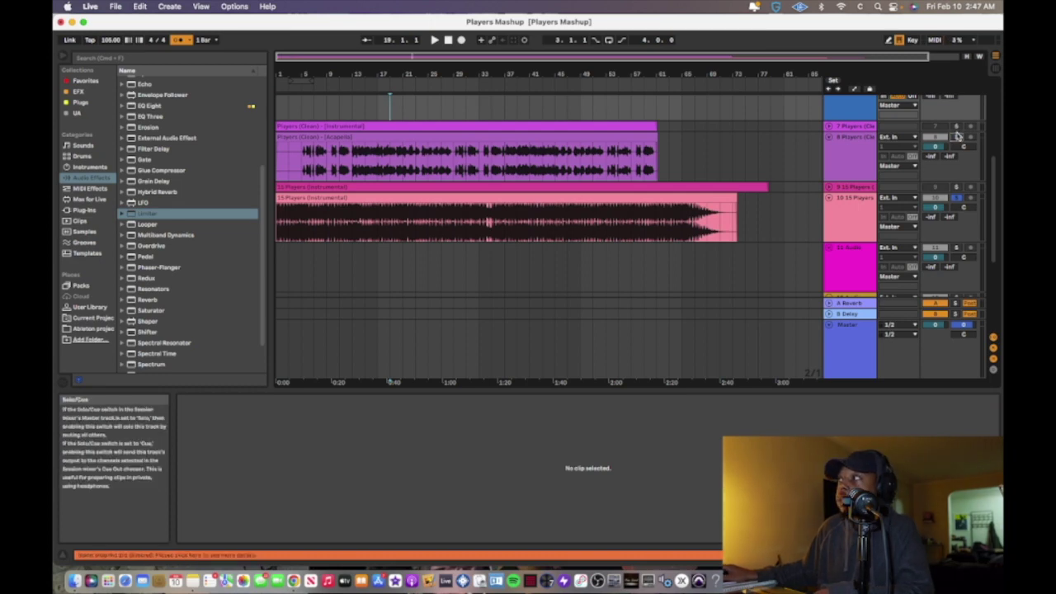
{"action": "key", "text": "space"}
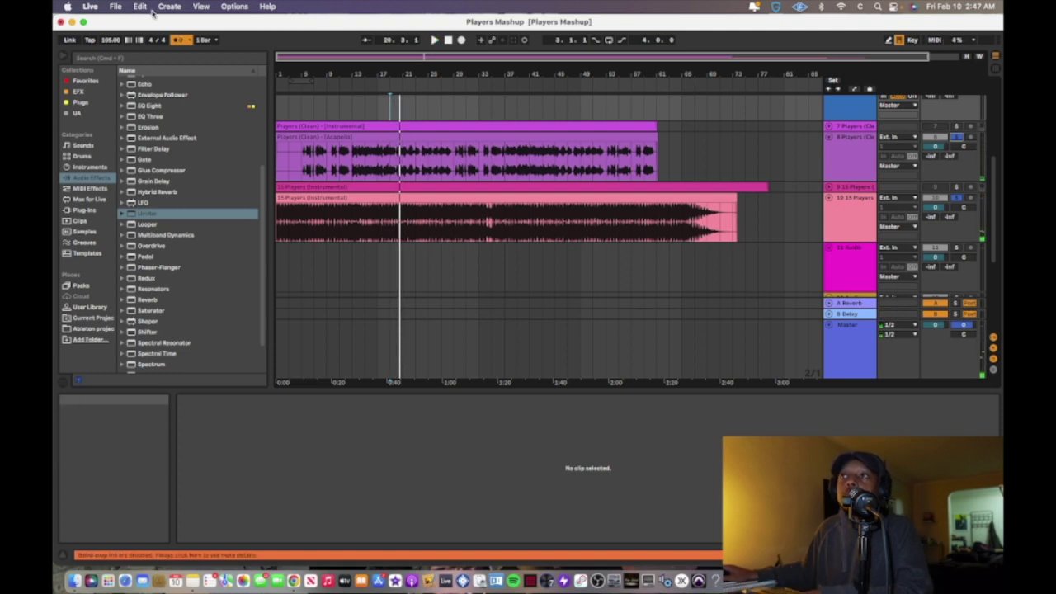
- Delete the opening of the track 10 instrumental up to 4.4.3 and move the remaining clip to bar 1
{"action": "left_click", "coordinate": [319, 229]}
{"action": "scroll", "coordinate": [319, 228], "scroll_direction": "up", "scroll_amount": 10}
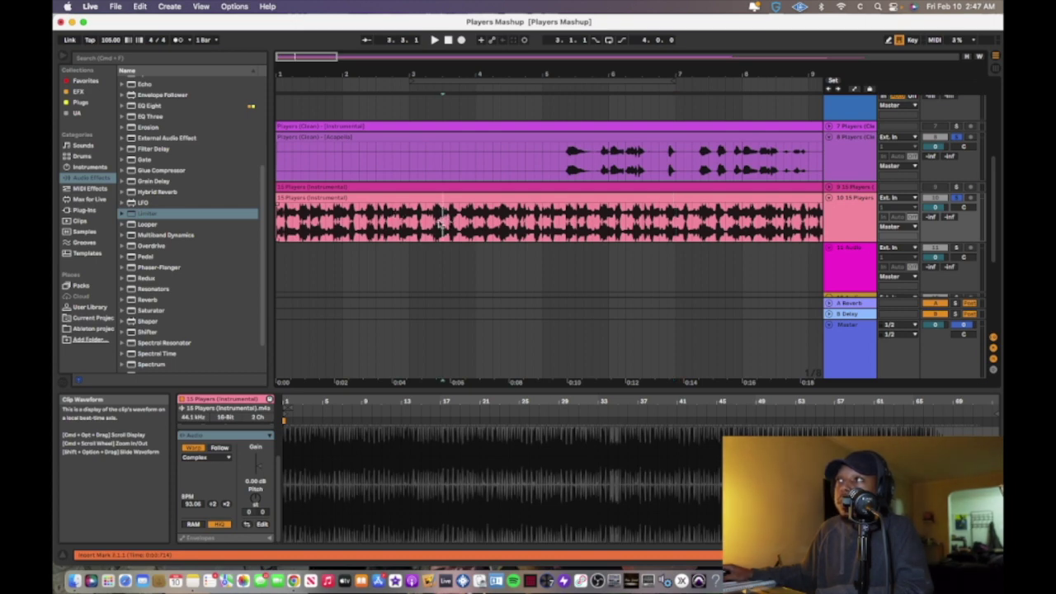
{"action": "key", "text": "space"}
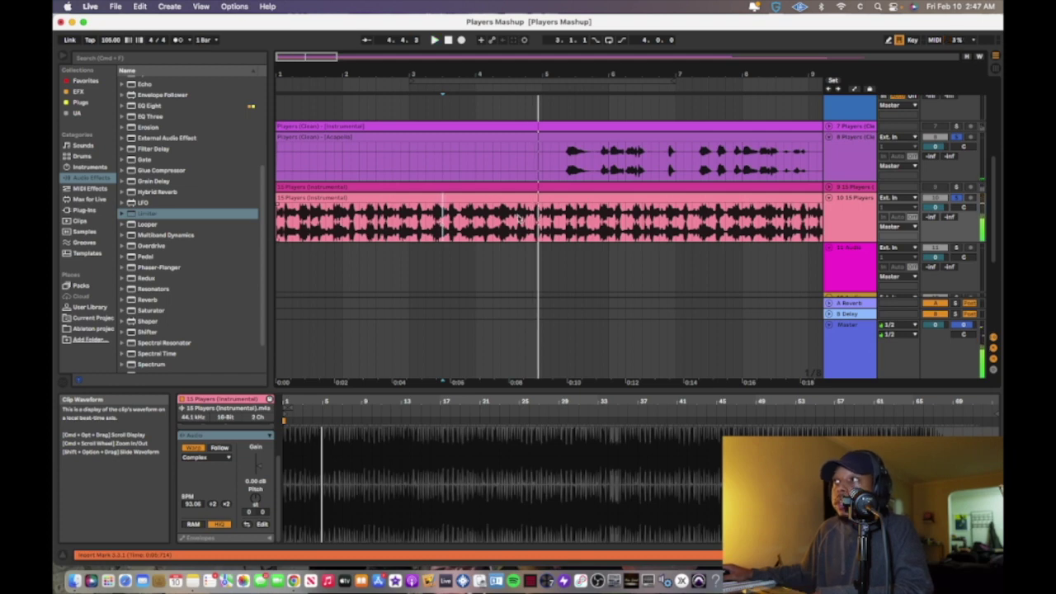
{"action": "left_click", "coordinate": [535, 222]}
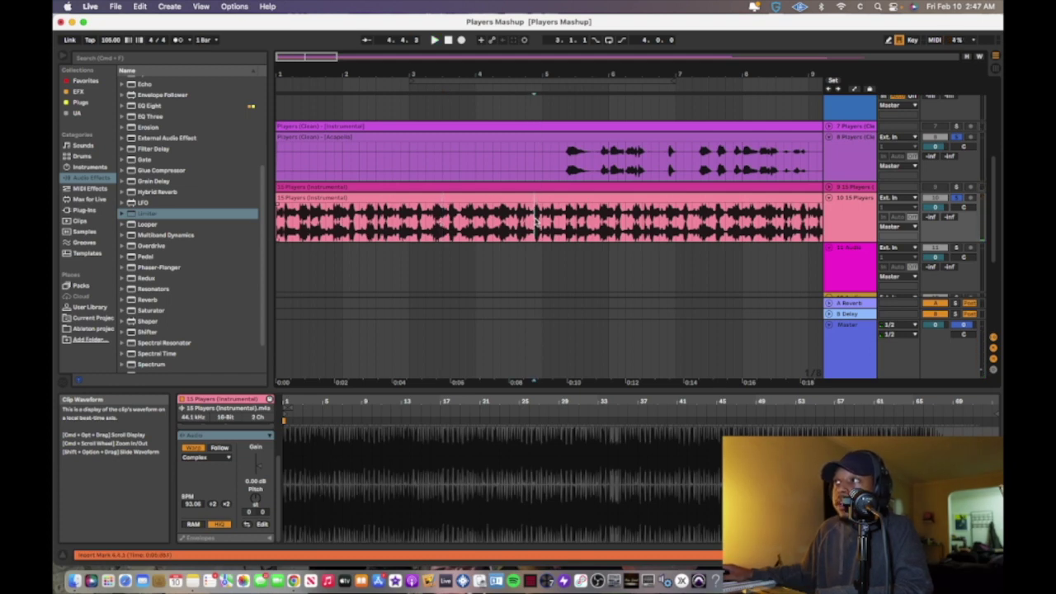
{"action": "left_click_drag", "start_coordinate": [535, 221], "coordinate": [279, 234]}
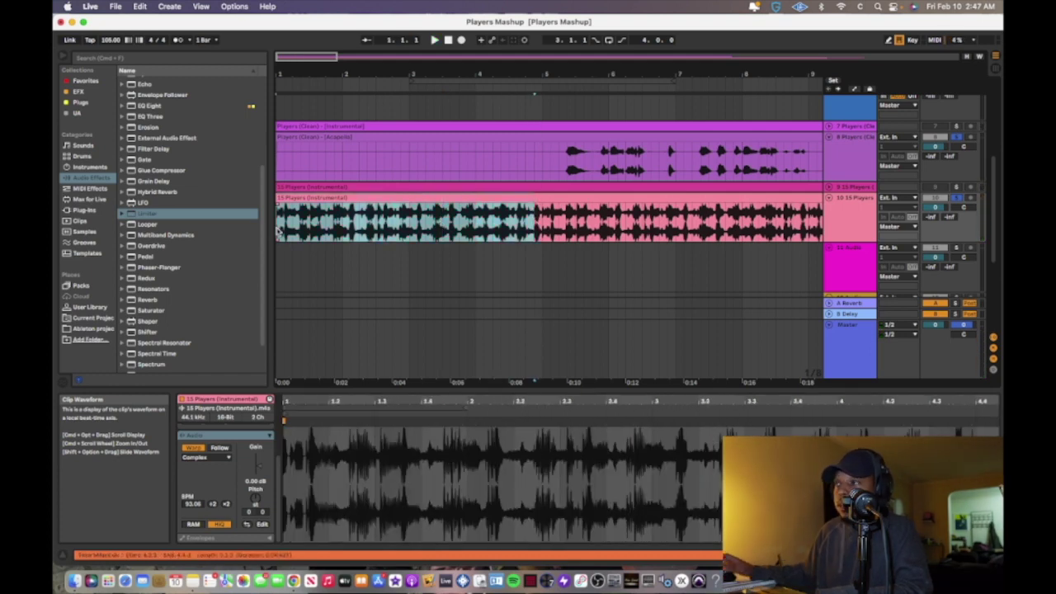
{"action": "key", "text": "Delete"}
{"action": "left_click_drag", "start_coordinate": [595, 196], "coordinate": [334, 213]}
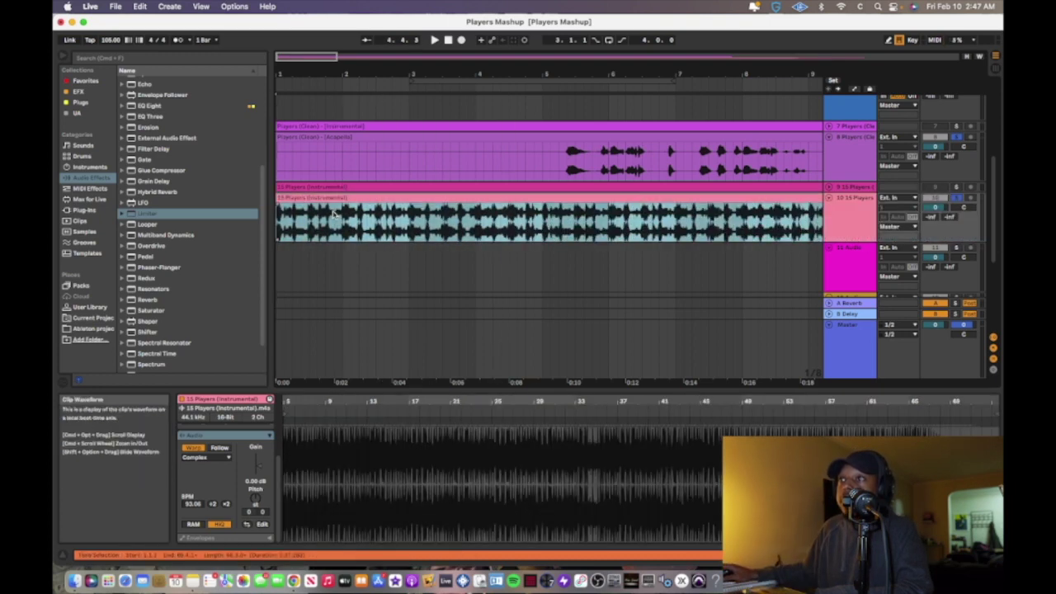
- Fold track 10, unfold track 9, and select its instrumental clip to examine the clip's BPM
{"action": "left_click", "coordinate": [833, 204]}
{"action": "left_click", "coordinate": [829, 199]}
{"action": "left_click", "coordinate": [830, 188]}
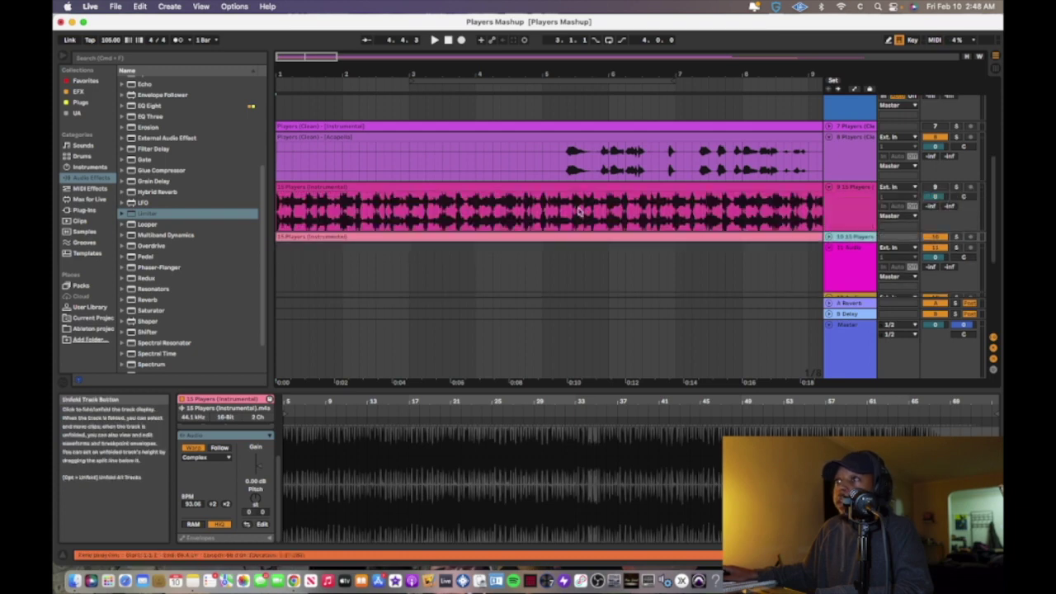
{"action": "left_click", "coordinate": [363, 185]}
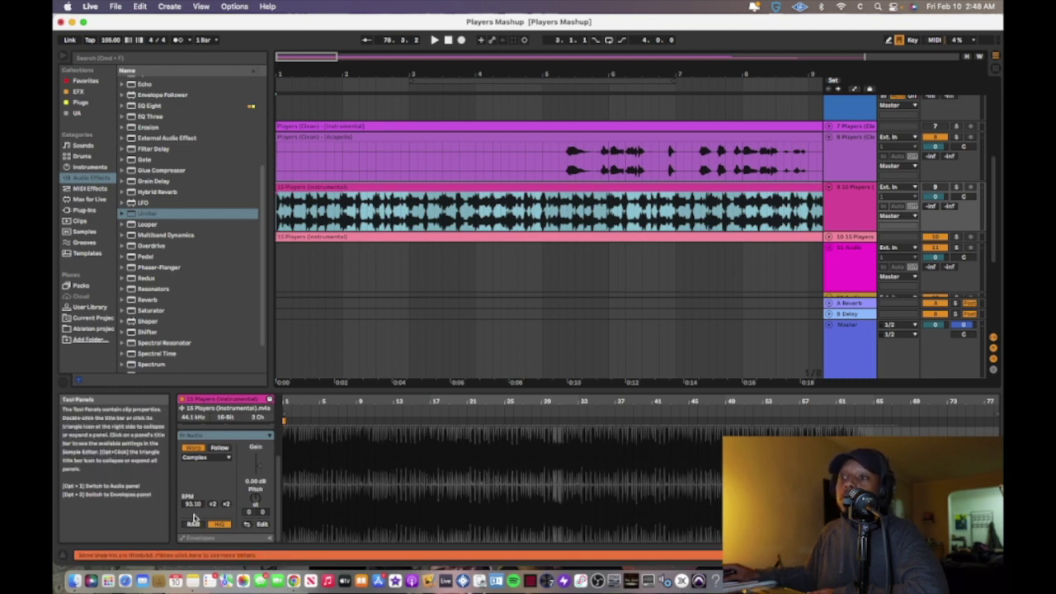
- Play the opening of the track 10 instrumental from bar 1 to locate its first beat
{"action": "scroll", "coordinate": [418, 220], "scroll_direction": "right", "scroll_amount": 10}
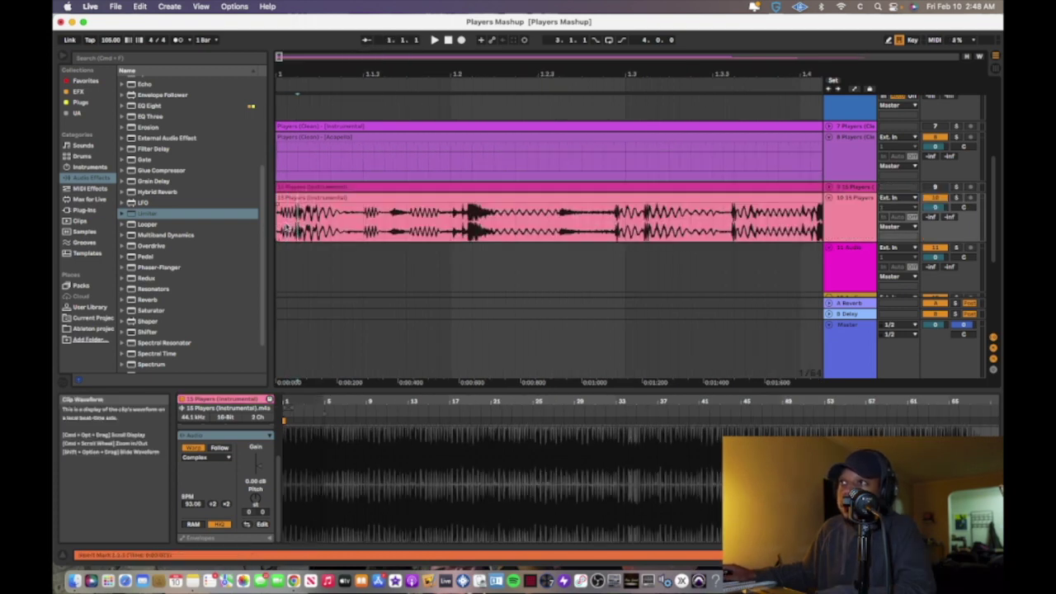
{"action": "left_click", "coordinate": [434, 40]}
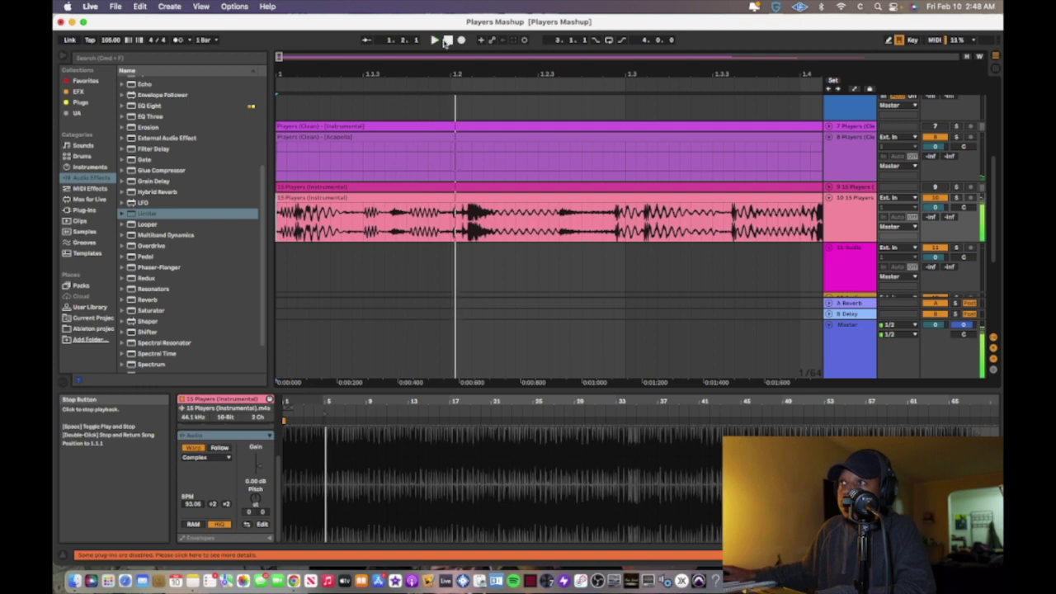
{"action": "key", "text": "space"}
{"action": "left_click", "coordinate": [297, 230]}
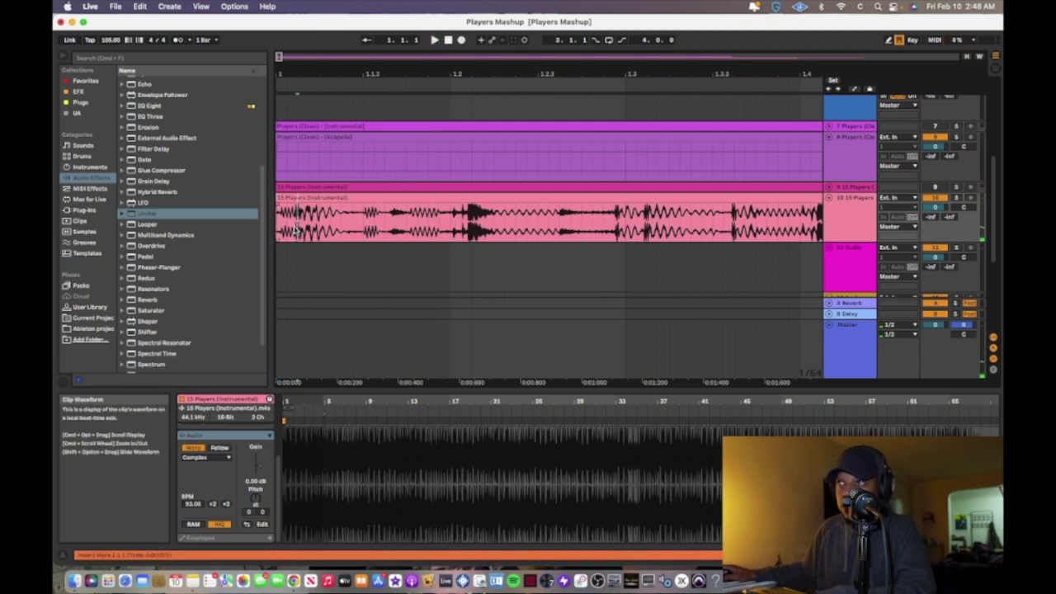
{"action": "key", "text": "space"}
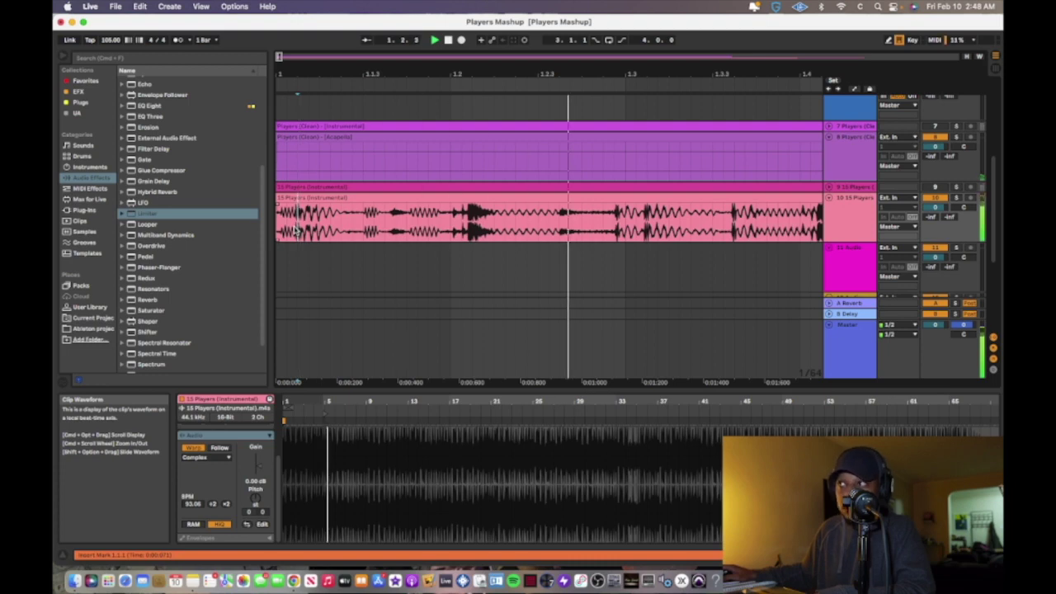
{"action": "key", "text": "space"}
{"action": "key", "text": "space"}
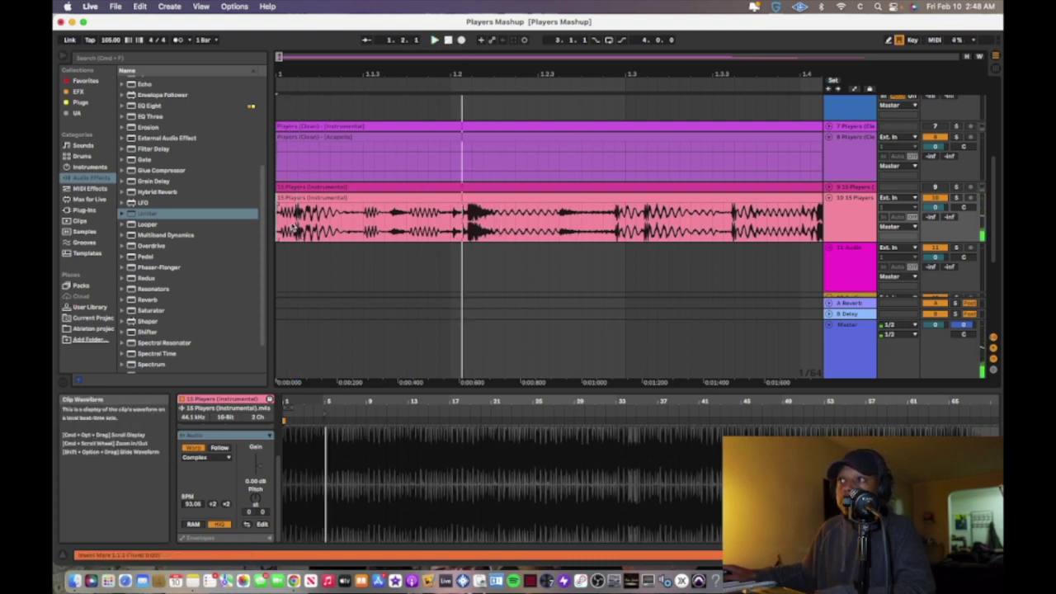
- Trim the short lead-in before the first beat of the track 10 instrumental, align the clip with bar 1, and play it
{"action": "key", "text": "plus"}
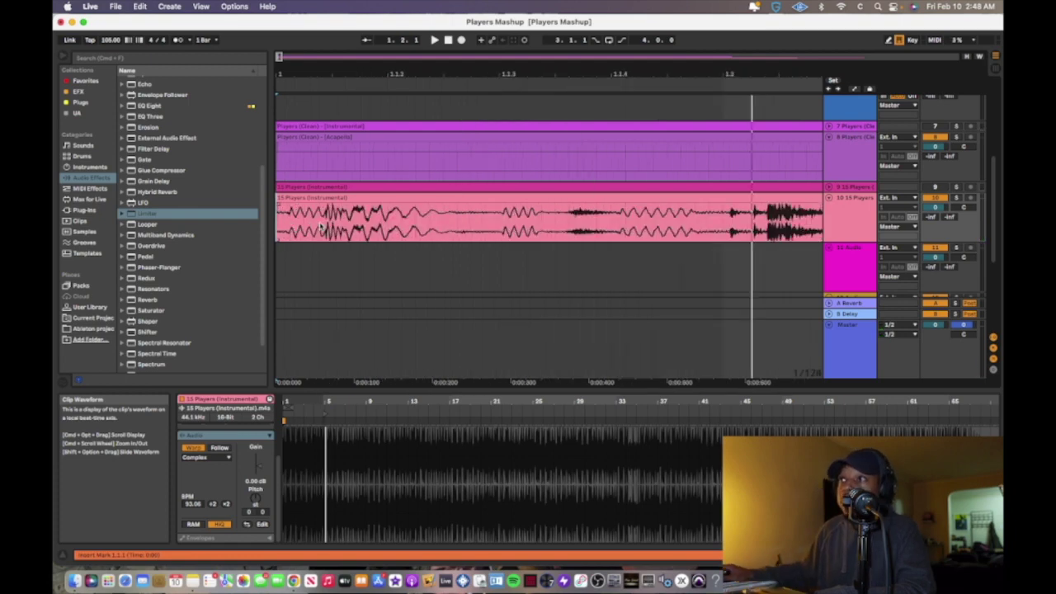
{"action": "left_click", "coordinate": [355, 218]}
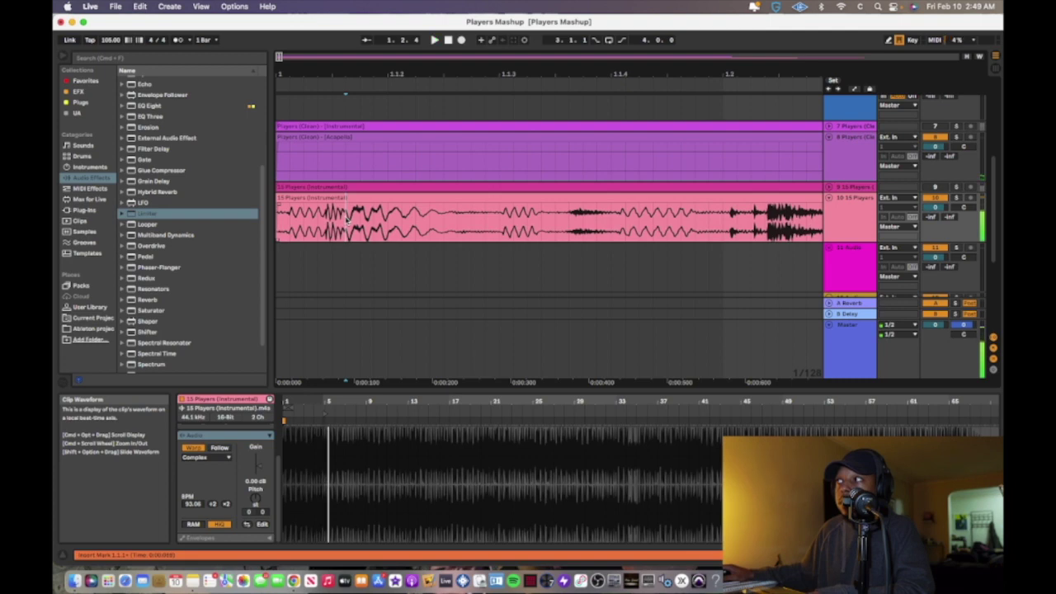
{"action": "left_click", "coordinate": [331, 216]}
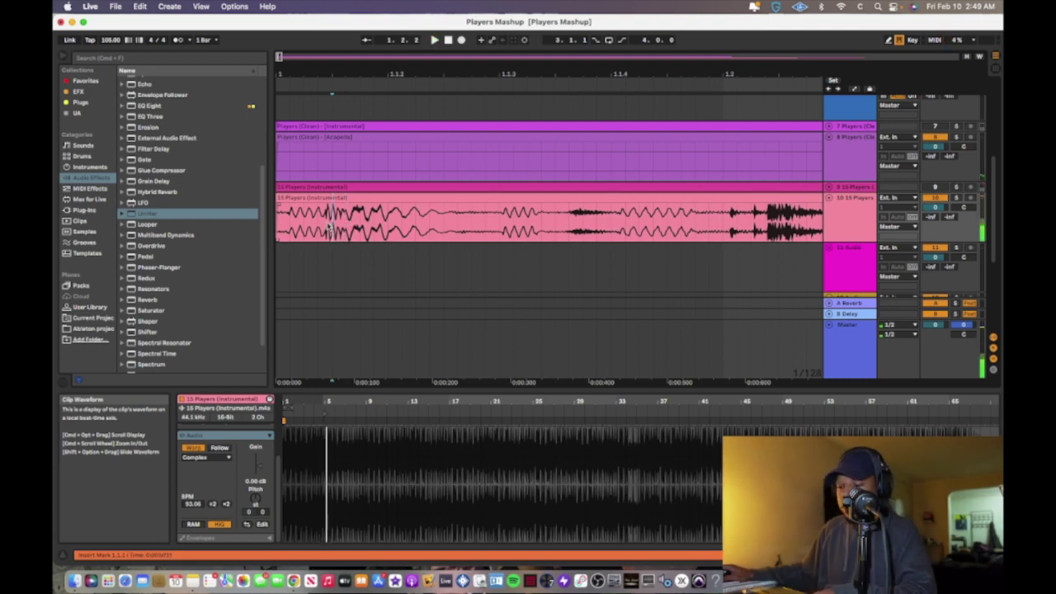
{"action": "left_click_drag", "start_coordinate": [332, 216], "coordinate": [293, 213]}
{"action": "key", "text": "minus"}
{"action": "key", "text": "minus"}
{"action": "key", "text": "minus"}
{"action": "key", "text": "minus"}
{"action": "key", "text": "minus"}
{"action": "key", "text": "space"}
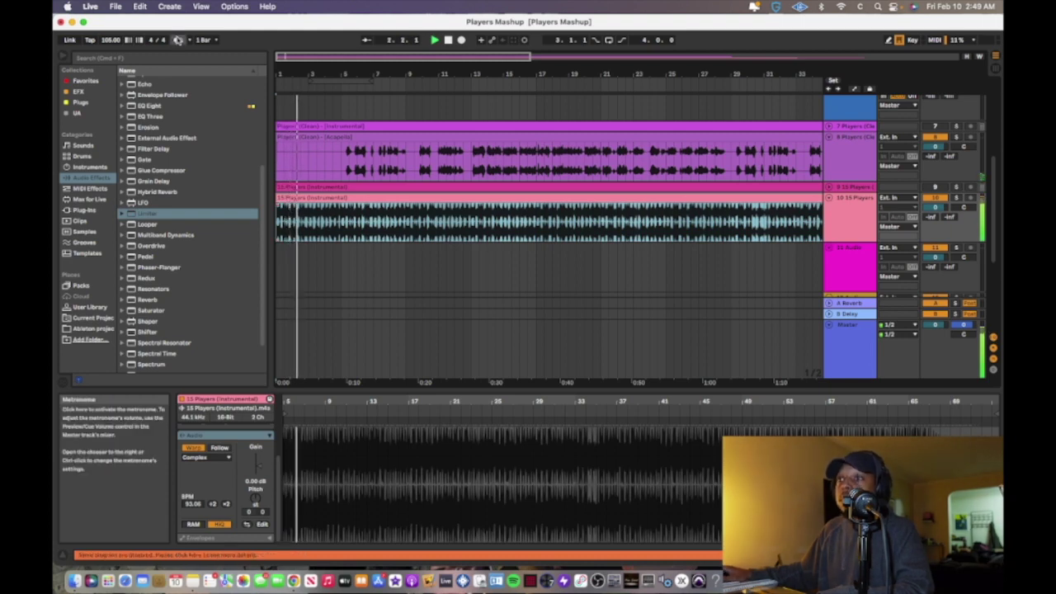
{"action": "key", "text": "space"}
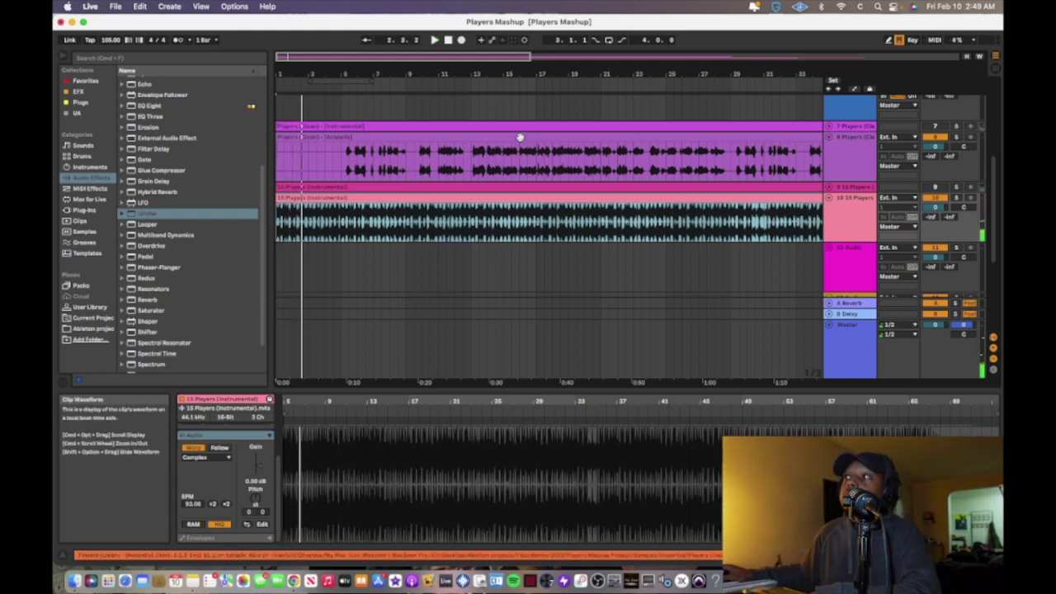
- Solo the acapella on track 8 and the instrumental on track 10, and audition them together from bars 13 and 43
{"action": "left_click", "coordinate": [934, 197]}
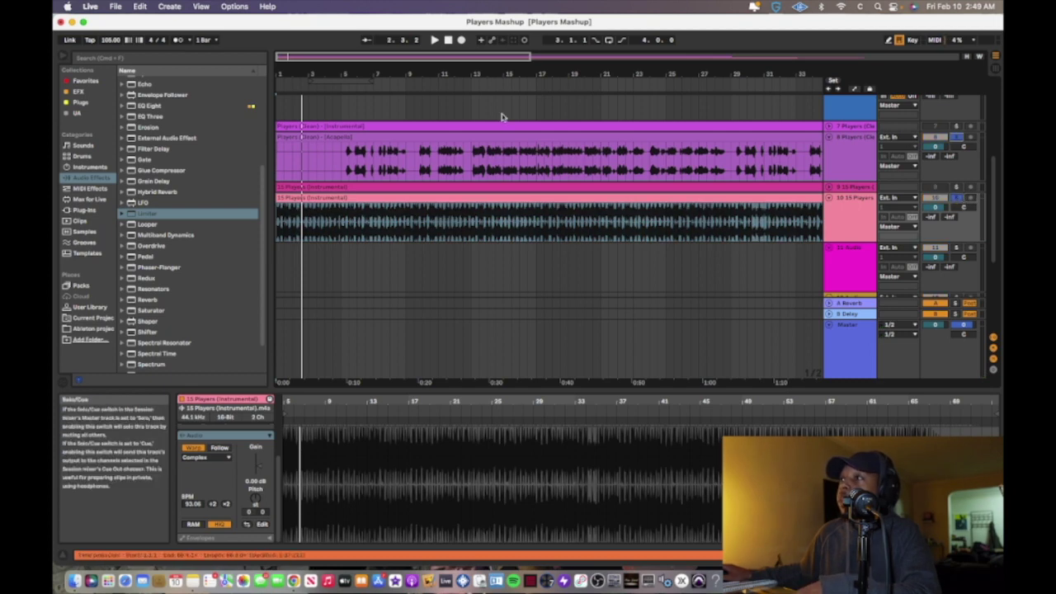
{"action": "left_click", "coordinate": [470, 115]}
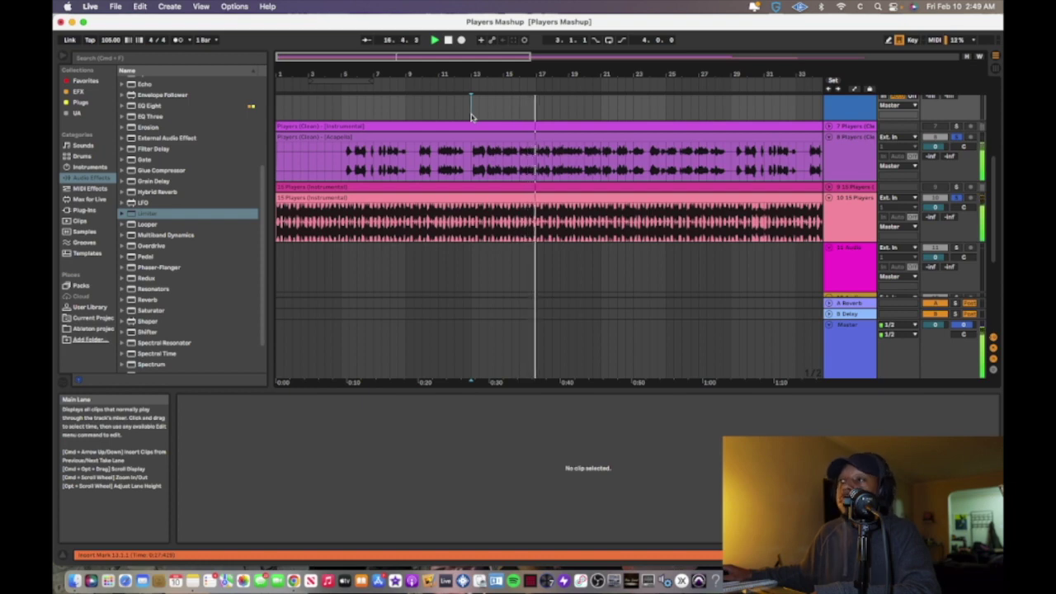
{"action": "scroll", "coordinate": [503, 152], "scroll_direction": "right", "scroll_amount": 5}
{"action": "scroll", "coordinate": [509, 155], "scroll_direction": "right", "scroll_amount": 8}
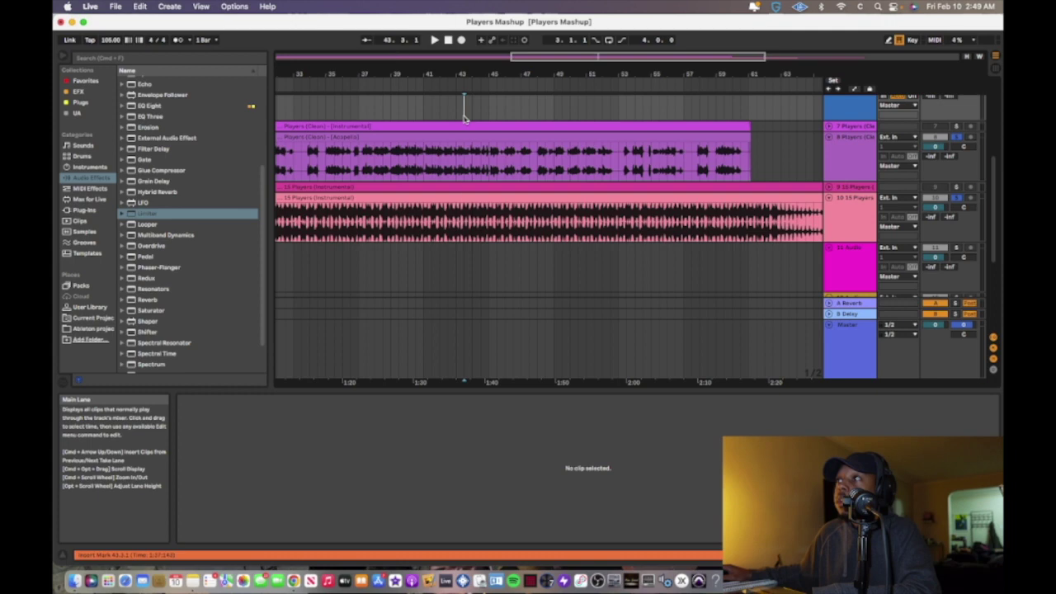
{"action": "key", "text": "space"}
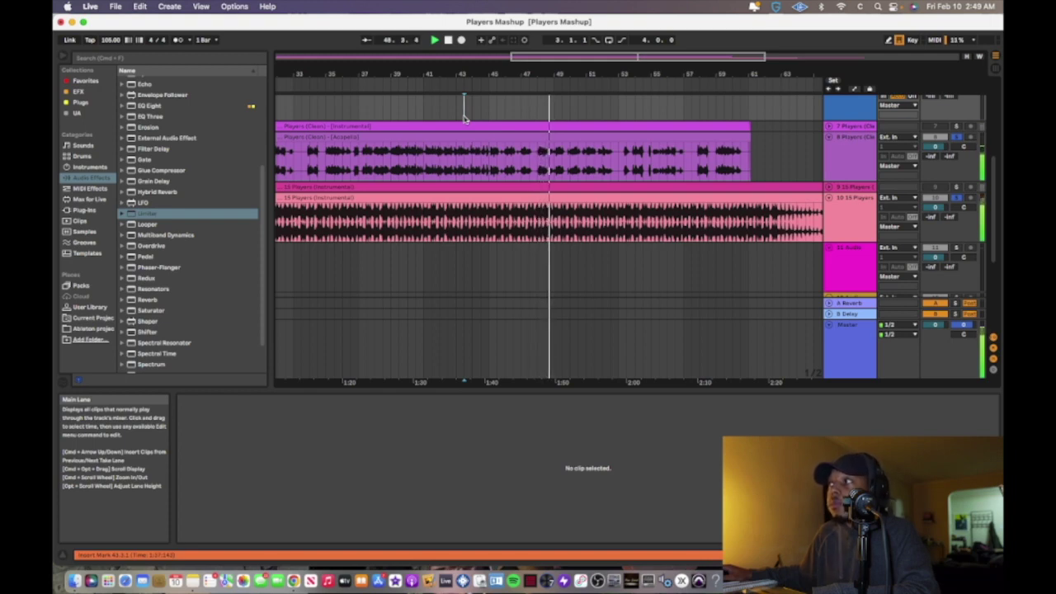
{"action": "scroll", "coordinate": [466, 123], "scroll_direction": "right", "scroll_amount": 10}
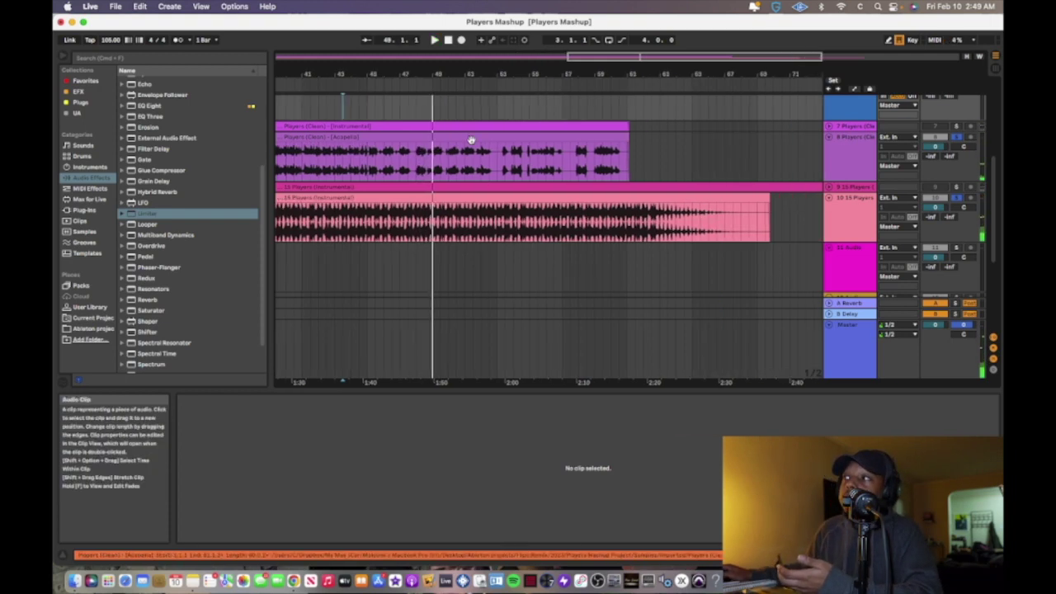
{"action": "scroll", "coordinate": [470, 140], "scroll_direction": "left", "scroll_amount": 6}
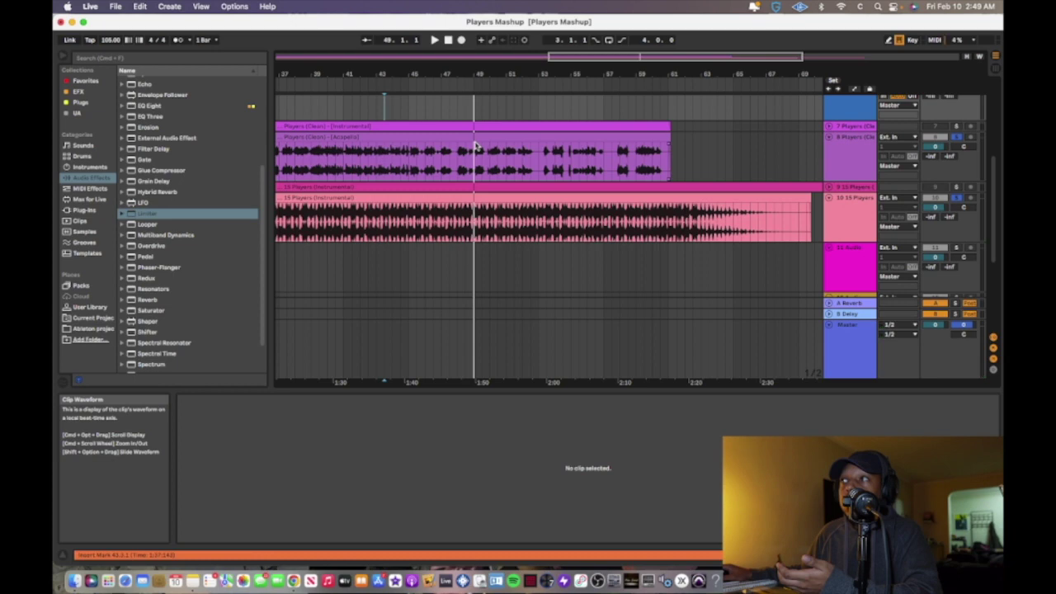
- Examine the clip BPM settings of the track 10 instrumental and the track 8 acapella
{"action": "scroll", "coordinate": [517, 225], "scroll_direction": "up", "scroll_amount": 3}
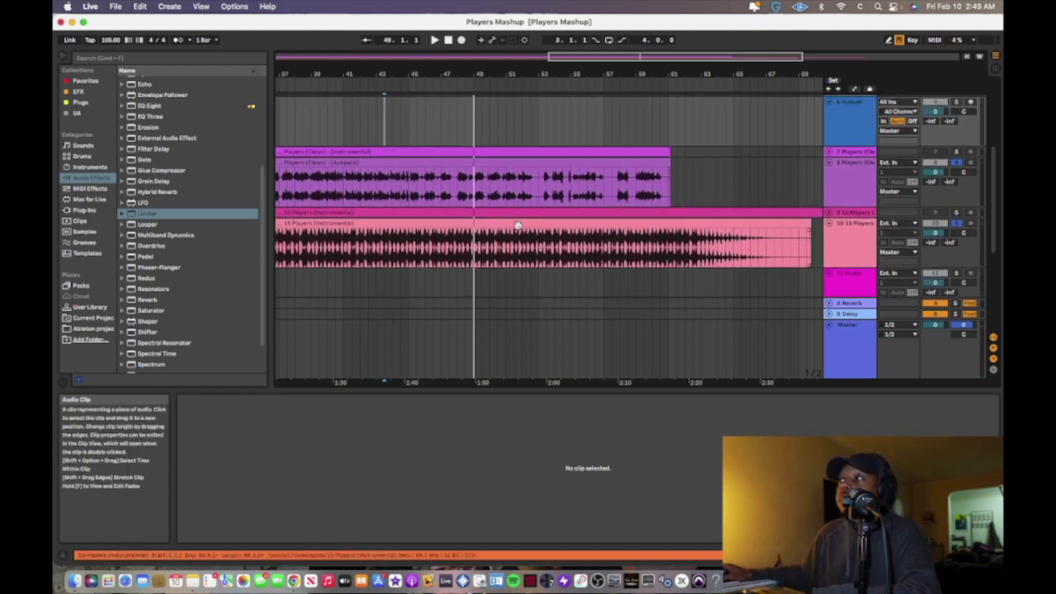
{"action": "scroll", "coordinate": [517, 226], "scroll_direction": "up", "scroll_amount": 5}
{"action": "scroll", "coordinate": [508, 221], "scroll_direction": "left", "scroll_amount": 20}
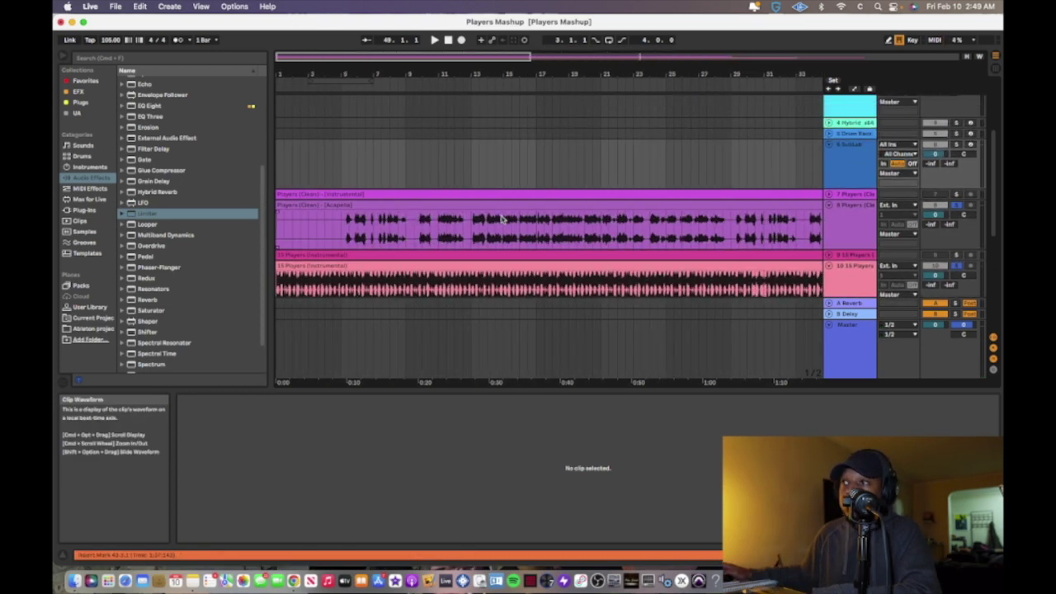
{"action": "scroll", "coordinate": [497, 223], "scroll_direction": "down", "scroll_amount": 3}
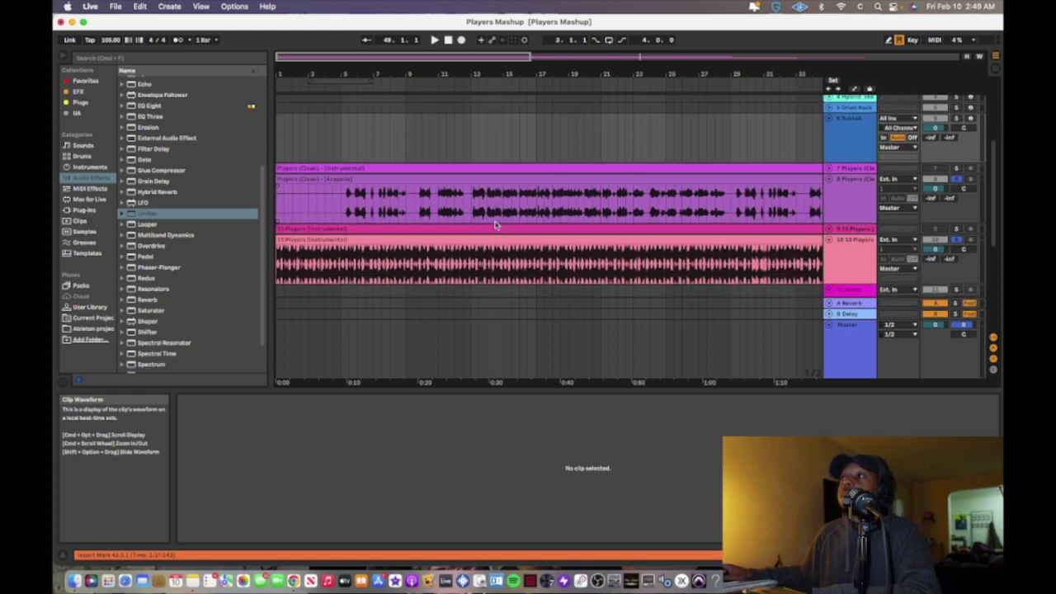
{"action": "left_click", "coordinate": [490, 243]}
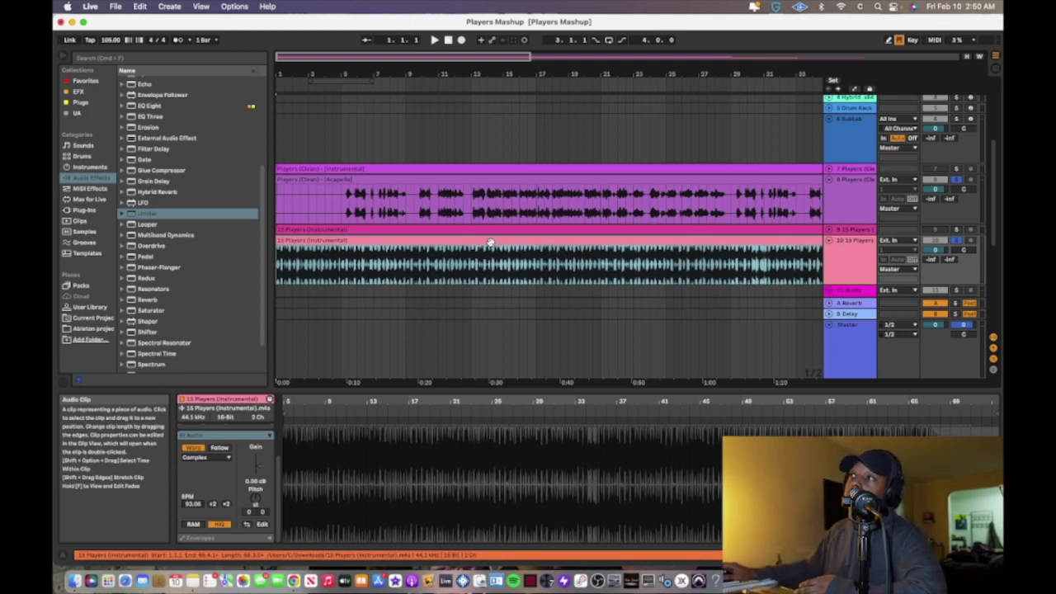
{"action": "left_click", "coordinate": [520, 173]}
- Open the Master track's effects chain and play the mashup from bar 16 to check the master output
{"action": "scroll", "coordinate": [563, 288], "scroll_direction": "down", "scroll_amount": 8}
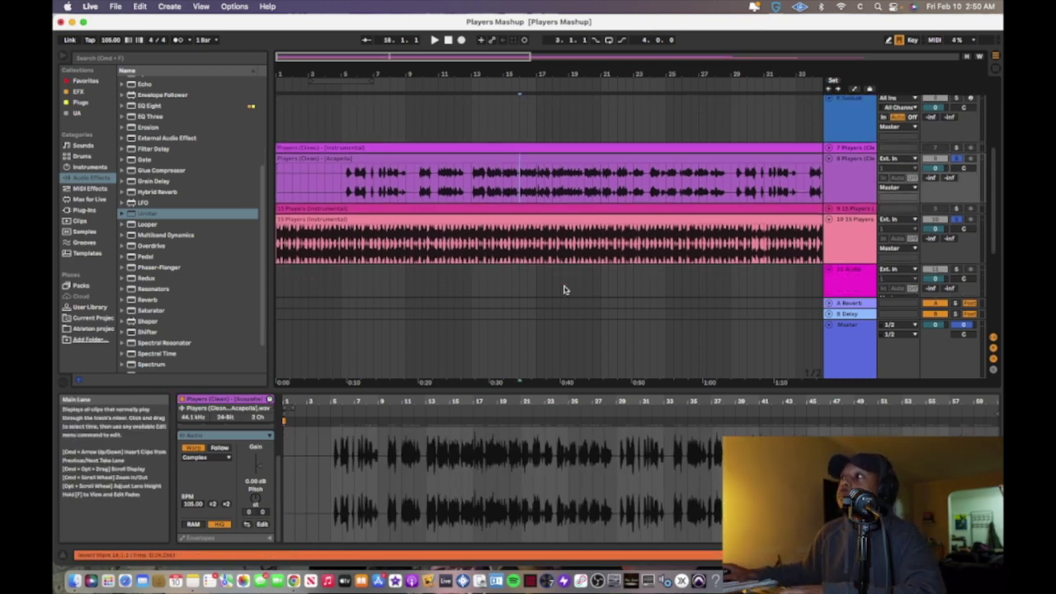
{"action": "scroll", "coordinate": [688, 257], "scroll_direction": "down", "scroll_amount": 2}
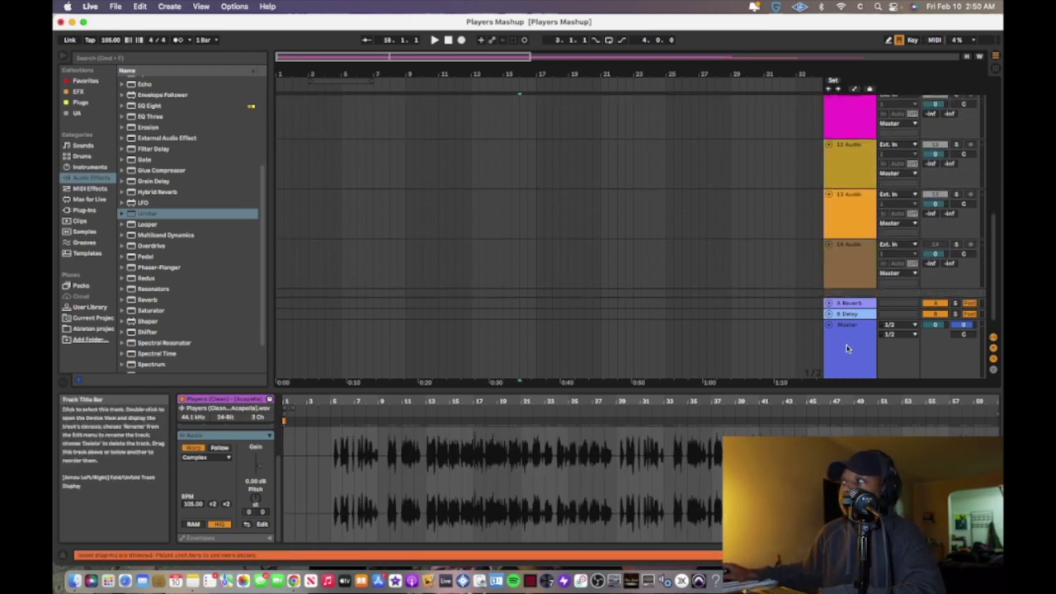
{"action": "left_click", "coordinate": [843, 349]}
{"action": "scroll", "coordinate": [621, 163], "scroll_direction": "up", "scroll_amount": 10}
{"action": "scroll", "coordinate": [621, 163], "scroll_direction": "down", "scroll_amount": 5}
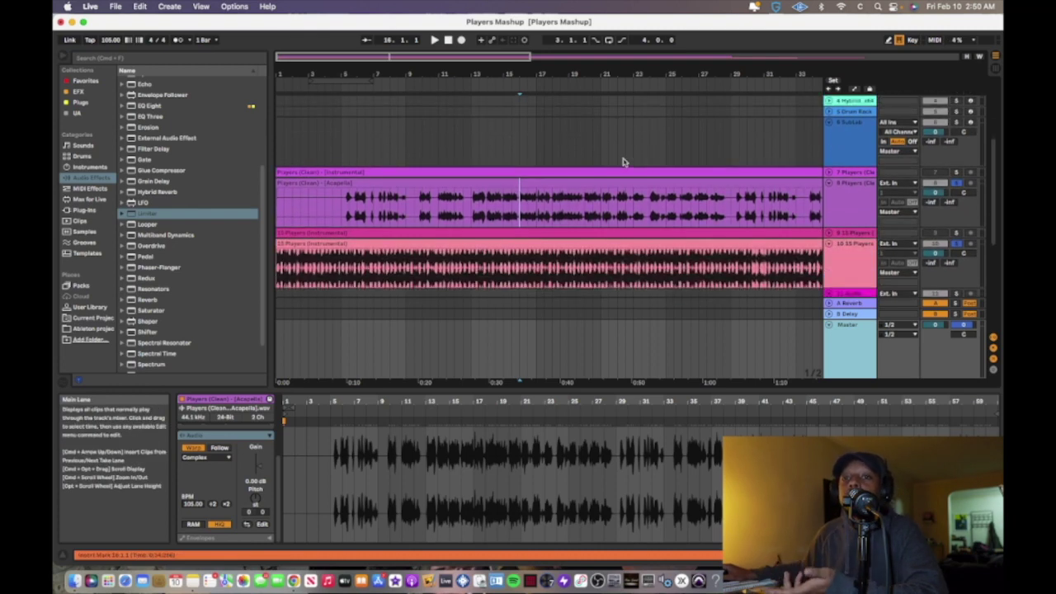
{"action": "scroll", "coordinate": [665, 172], "scroll_direction": "down", "scroll_amount": 4}
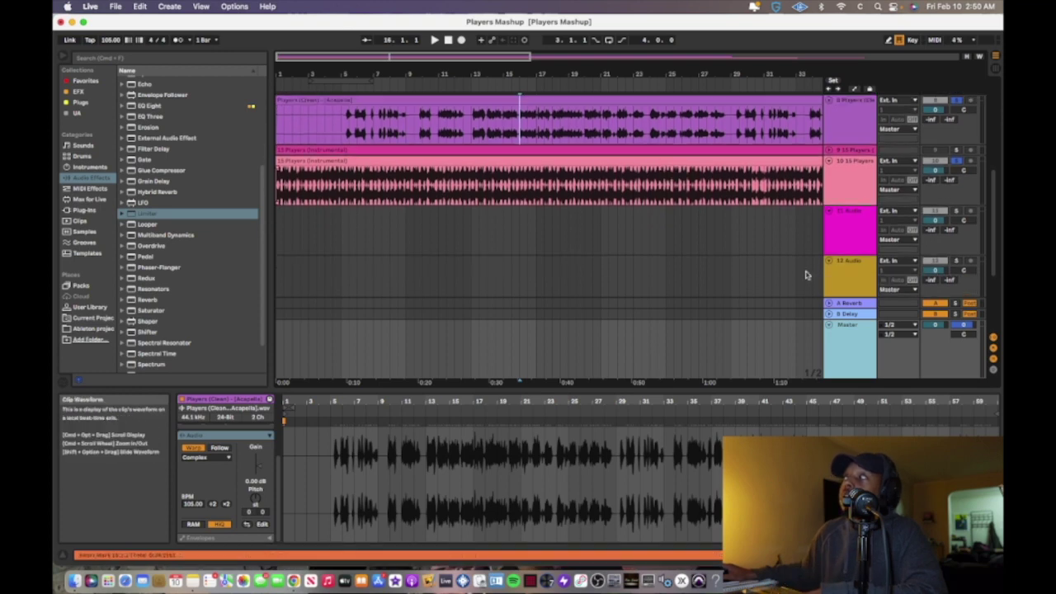
{"action": "scroll", "coordinate": [823, 359], "scroll_direction": "down", "scroll_amount": 2}
{"action": "left_click", "coordinate": [849, 350]}
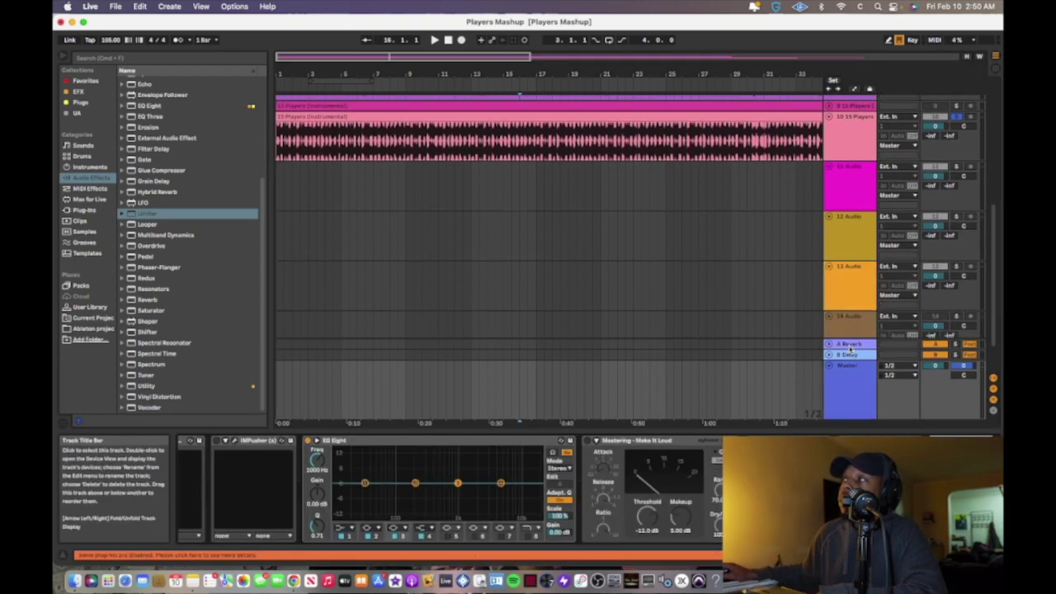
{"action": "scroll", "coordinate": [852, 384], "scroll_direction": "down", "scroll_amount": 2}
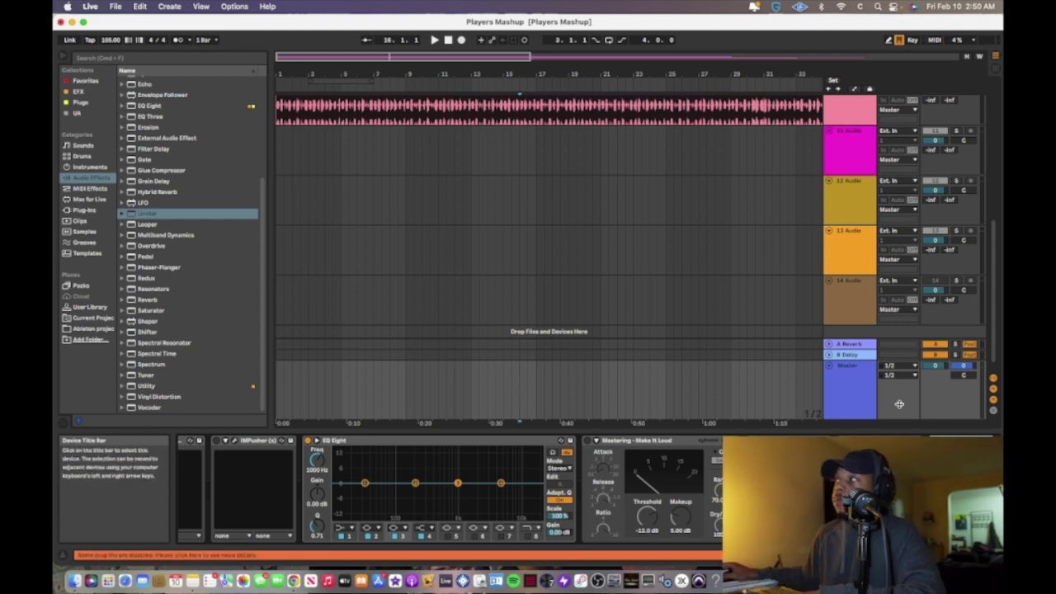
{"action": "left_click", "coordinate": [854, 388]}
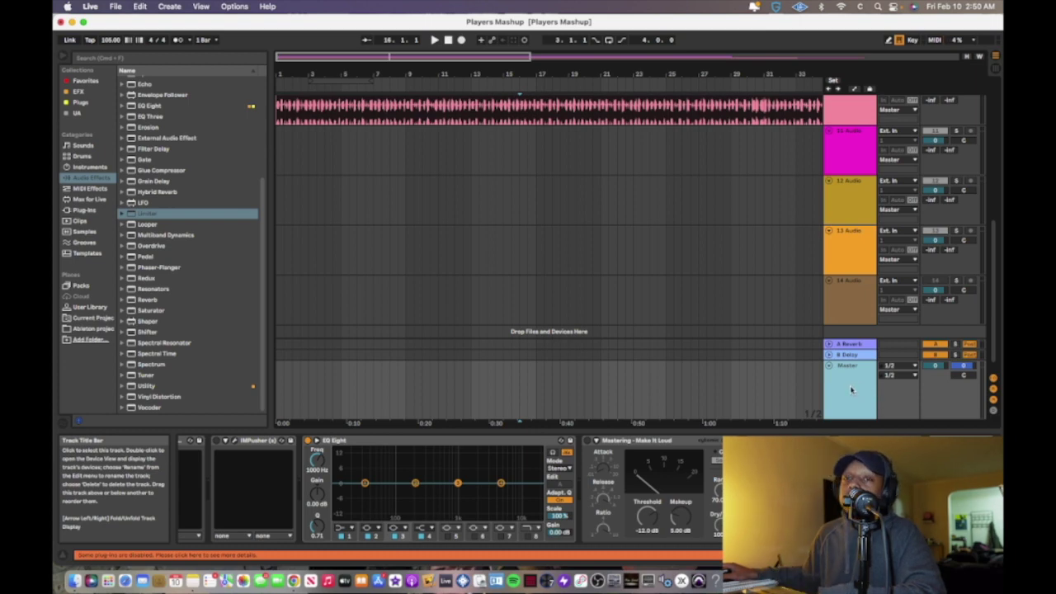
{"action": "key", "text": "space"}
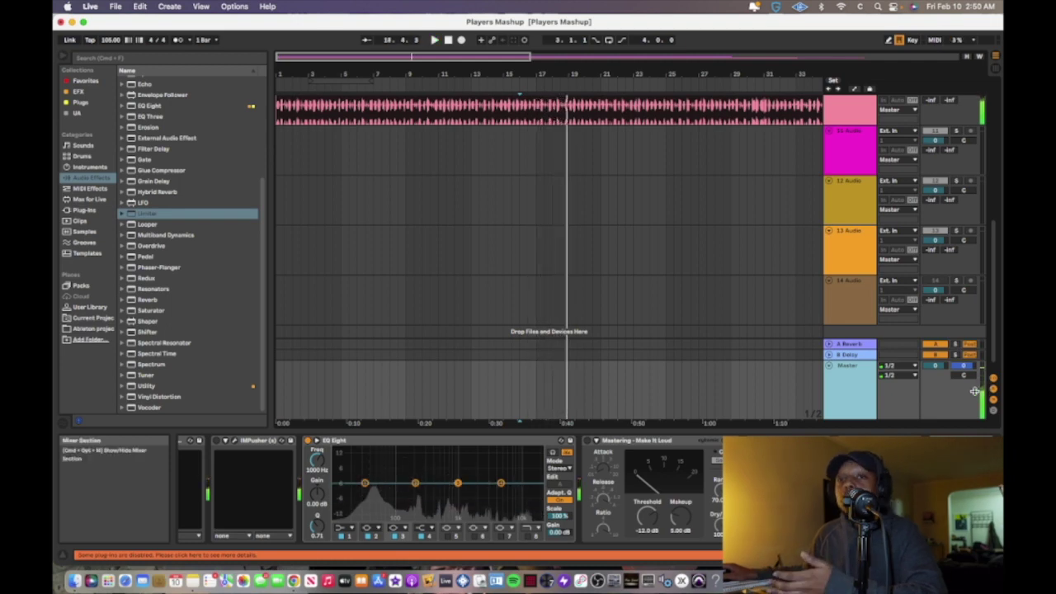
{"action": "key", "text": "super+z"}
{"action": "scroll", "coordinate": [433, 224], "scroll_direction": "up", "scroll_amount": 5}
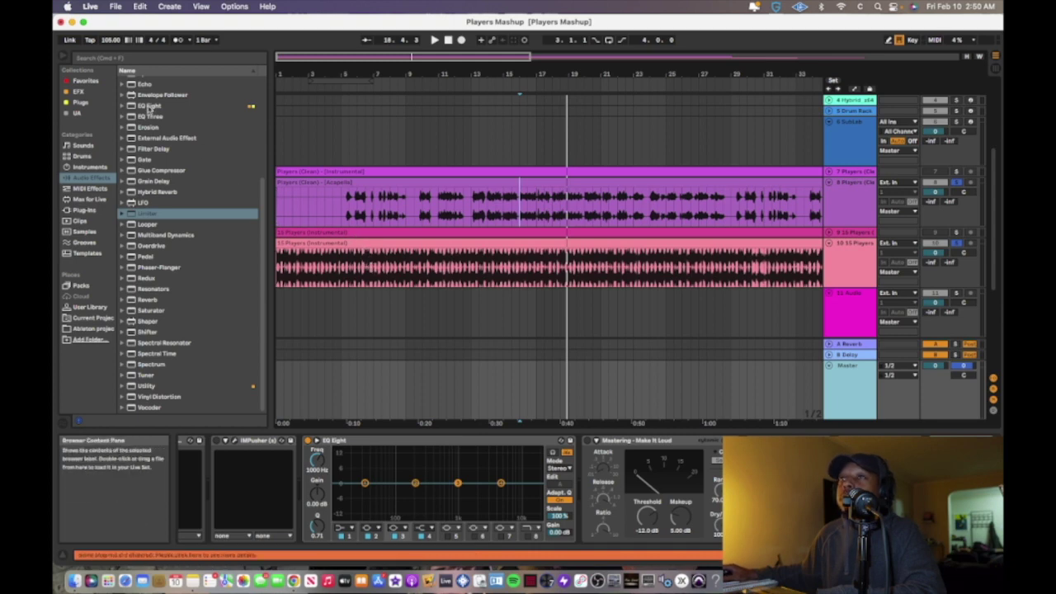
- Enter 105 BPM as the project tempo and select the acapella clip on track 8
{"action": "left_click", "coordinate": [112, 42]}
{"action": "type", "text": "105"}
{"action": "key", "text": "Return"}
{"action": "left_click", "coordinate": [322, 262]}
{"action": "left_click", "coordinate": [316, 208]}
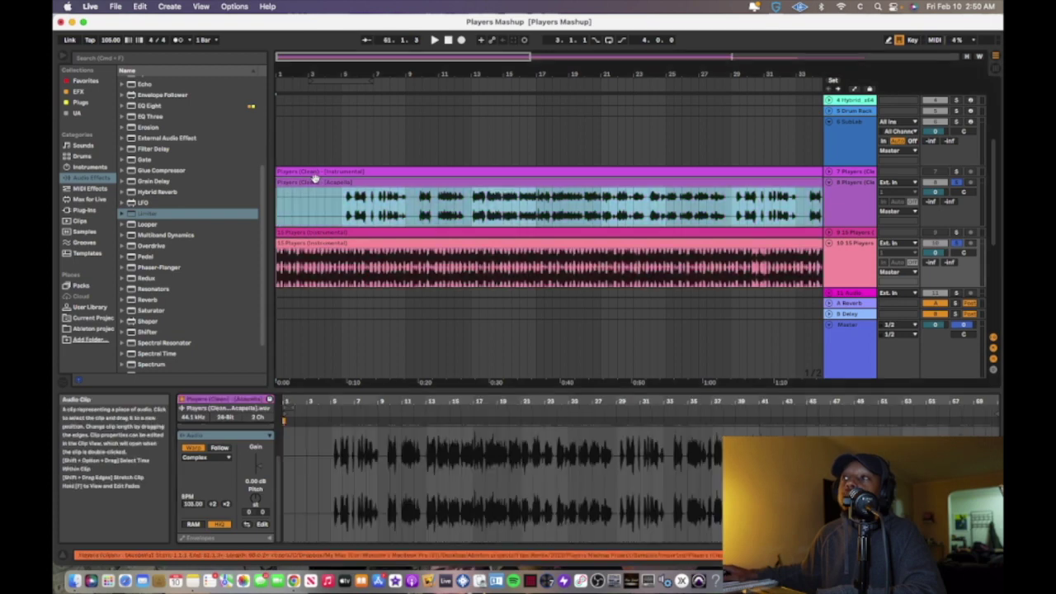
- Set the project tempo to 103 BPM and audition the mashup from the beginning and from bar 17
{"action": "left_click", "coordinate": [112, 39]}
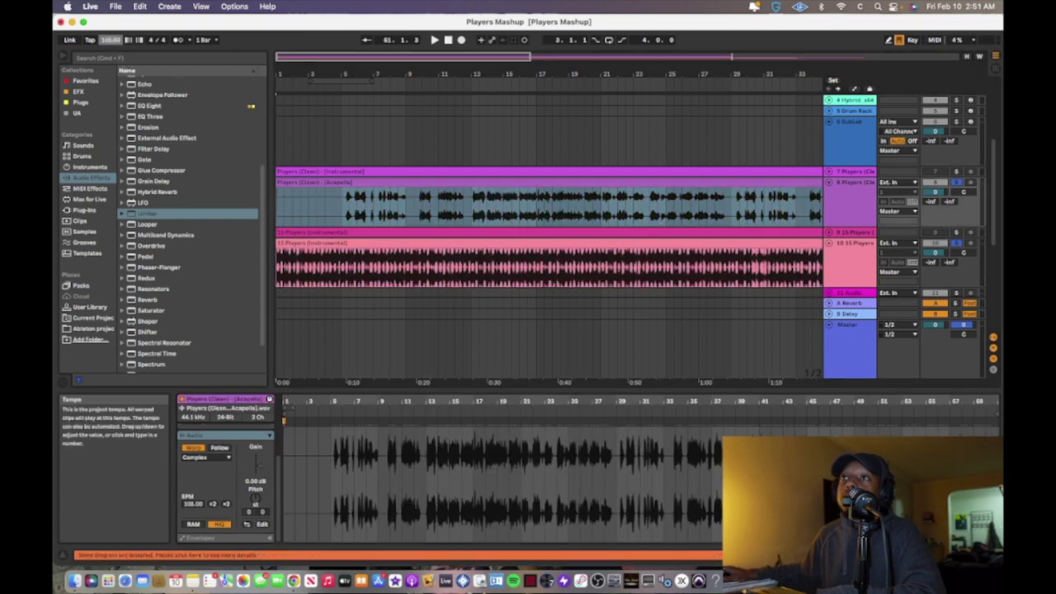
{"action": "key", "text": "space"}
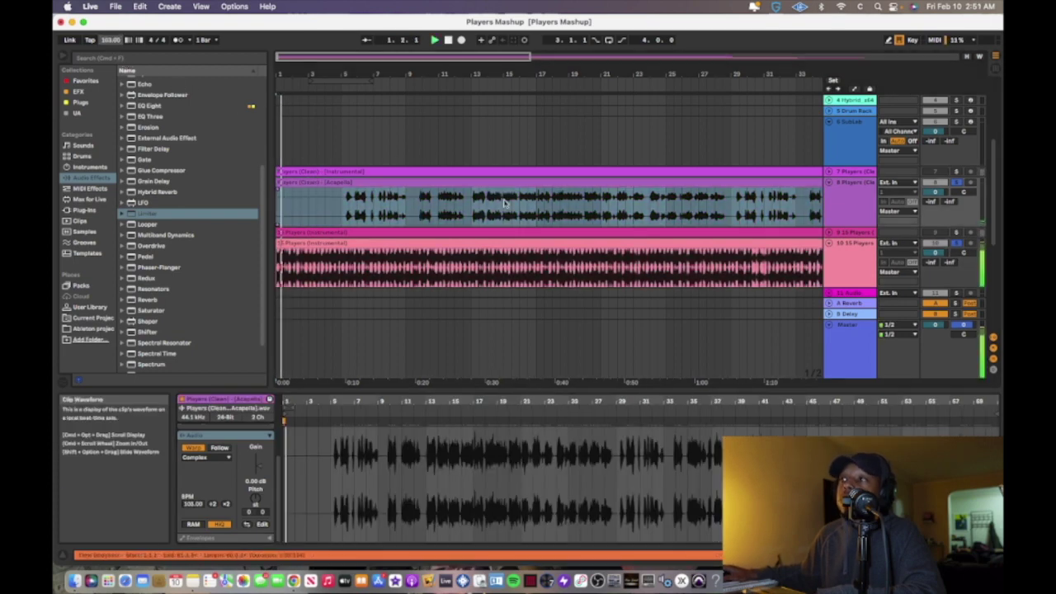
{"action": "left_click", "coordinate": [543, 149]}
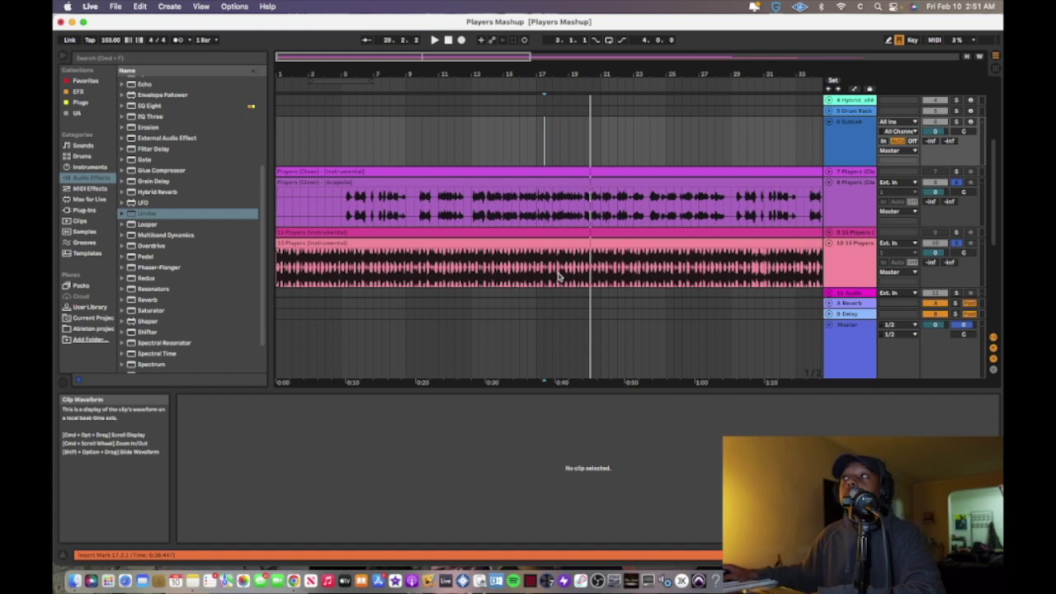
- Open the audio export settings for the mashup
{"action": "left_click", "coordinate": [126, 6]}
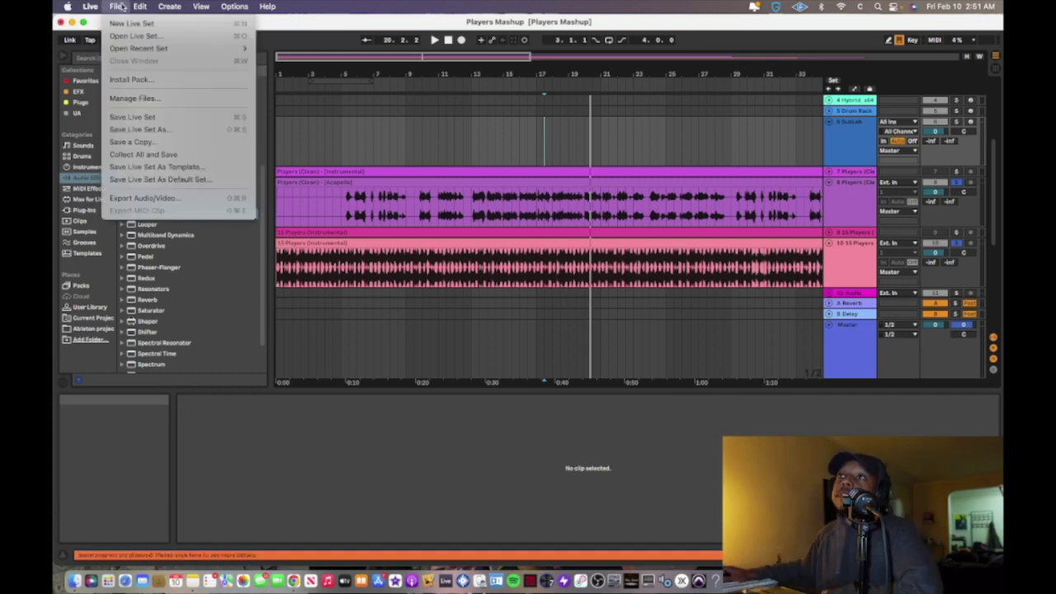
{"action": "left_click", "coordinate": [172, 205]}
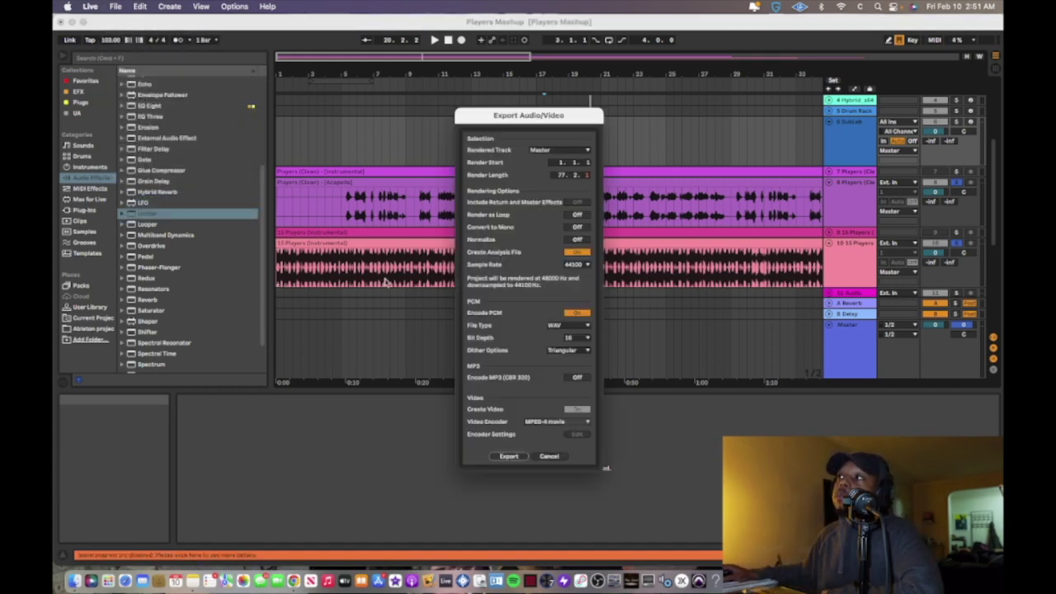